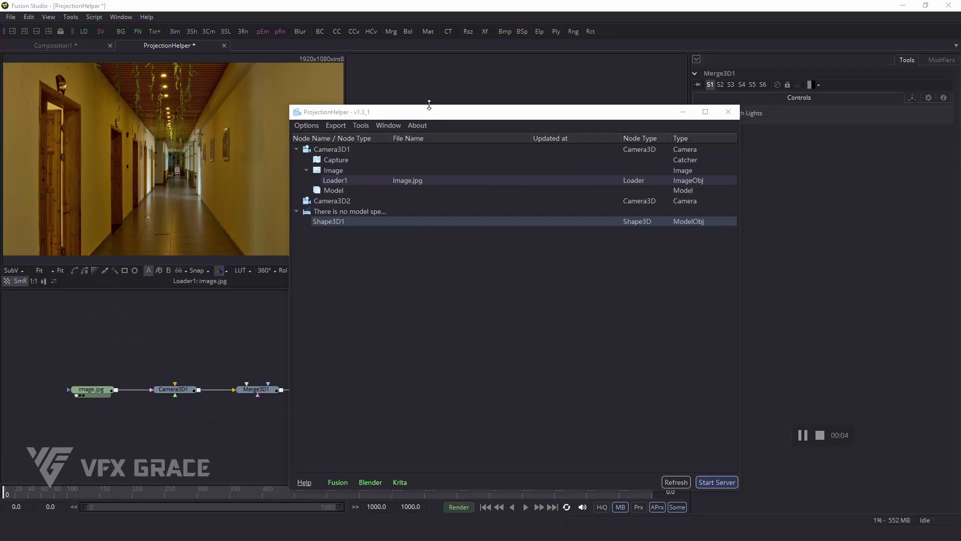
- Shrink the ProjectionHelper window and maximize the image viewer showing the hallway photo
{"action": "mouse_move", "coordinate": [428, 104]}
{"action": "left_mouse_down"}
{"action": "mouse_move", "coordinate": [463, 333]}
{"action": "mouse_move", "coordinate": [489, 356]}
{"action": "mouse_move", "coordinate": [453, 355]}
{"action": "left_mouse_up"}
{"action": "left_click", "coordinate": [243, 151]}
{"action": "key", "text": "F4"}
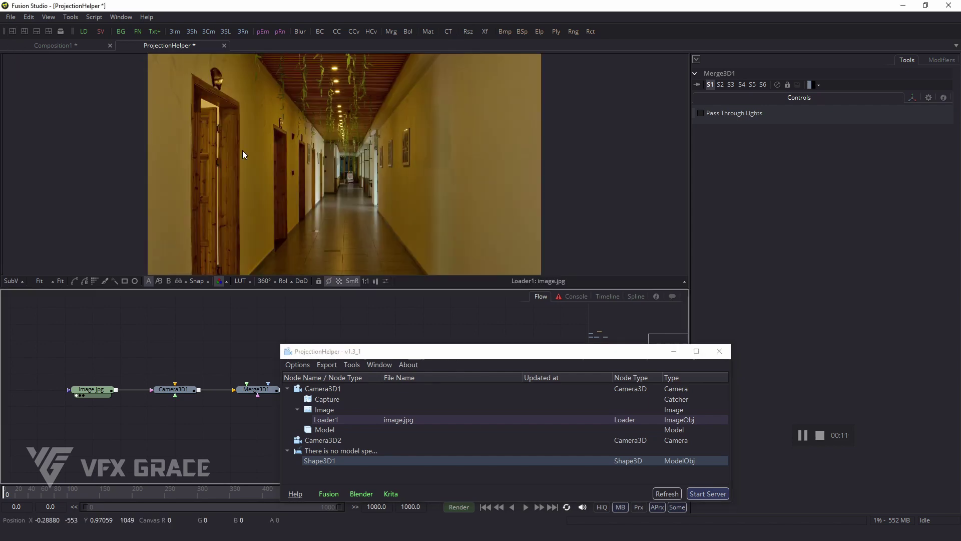
{"action": "left_click", "coordinate": [242, 151]}
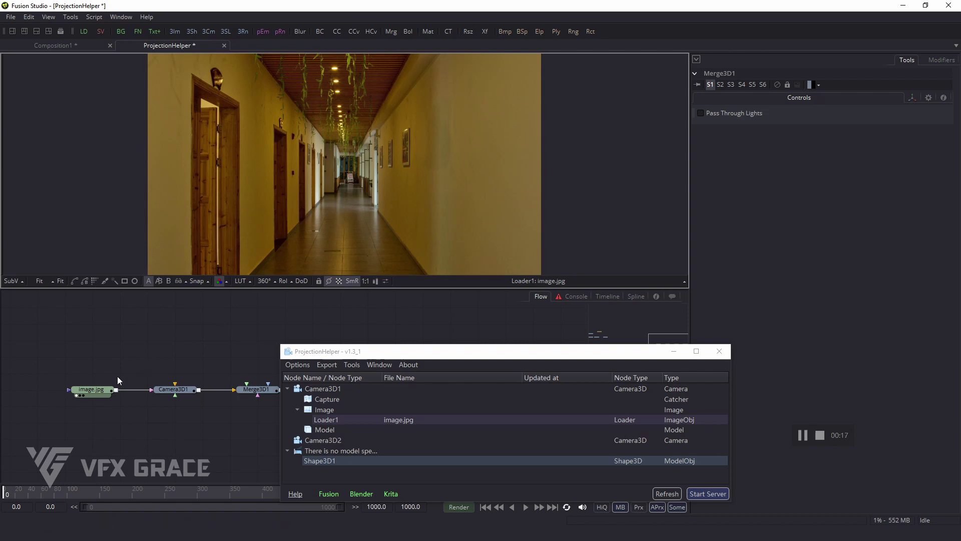
- Inspect the image.jpg Loader, then select Camera3D1 to view its image plane in 3D
{"action": "left_click", "coordinate": [105, 390]}
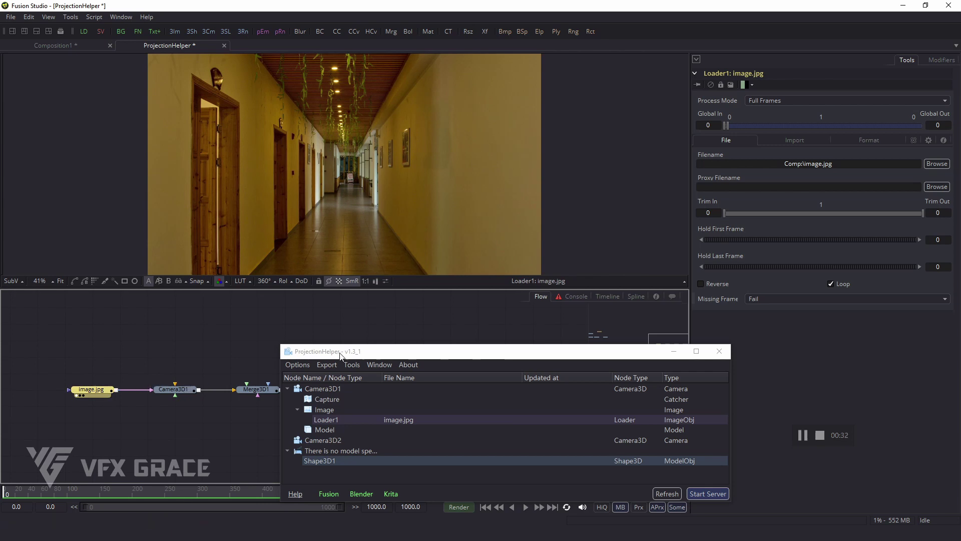
{"action": "left_click_drag", "start_coordinate": [340, 354], "coordinate": [333, 369]}
{"action": "left_click", "coordinate": [255, 380]}
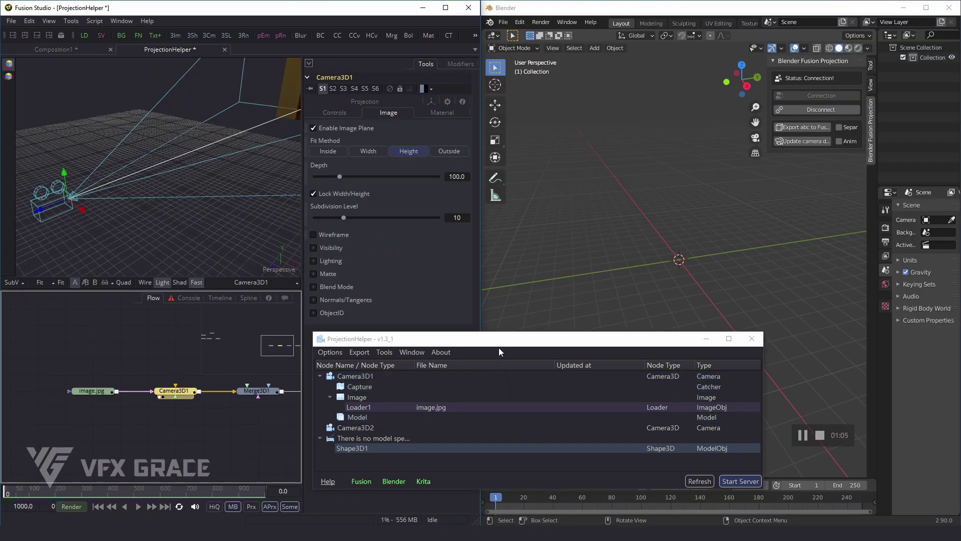
- Send Camera3D1 to Blender via Export > Export Camera (Single Frame) in ProjectionHelper
{"action": "left_click_drag", "start_coordinate": [499, 348], "coordinate": [481, 362]}
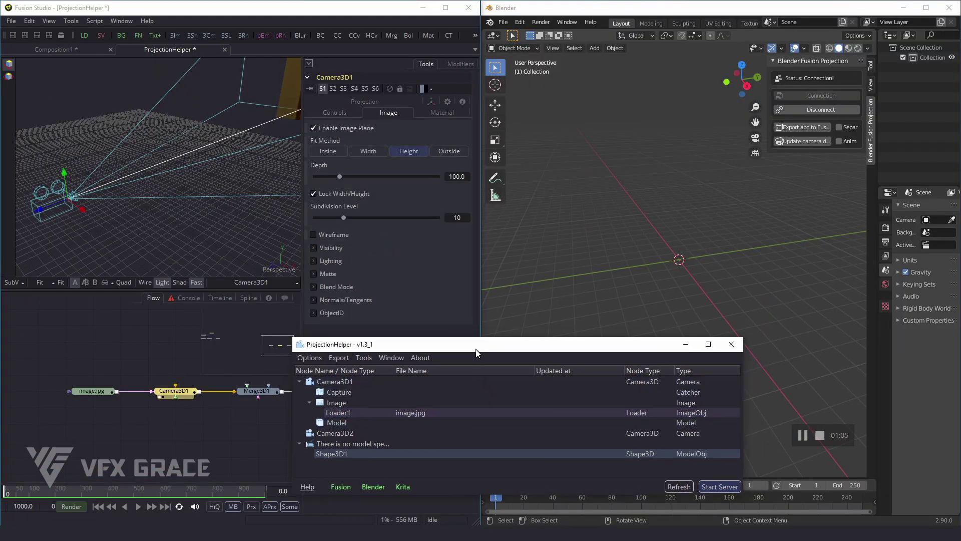
{"action": "left_click", "coordinate": [194, 394]}
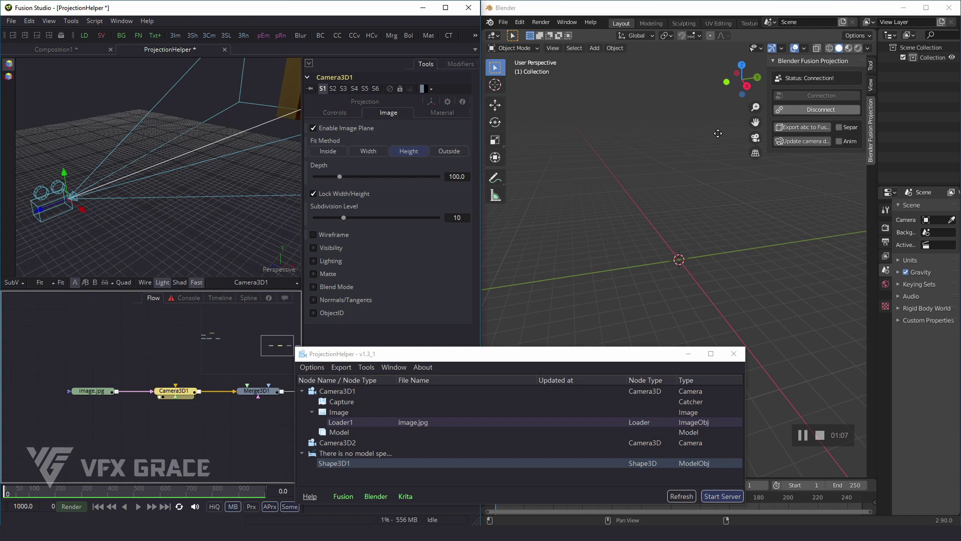
{"action": "left_click_drag", "start_coordinate": [423, 357], "coordinate": [360, 332]}
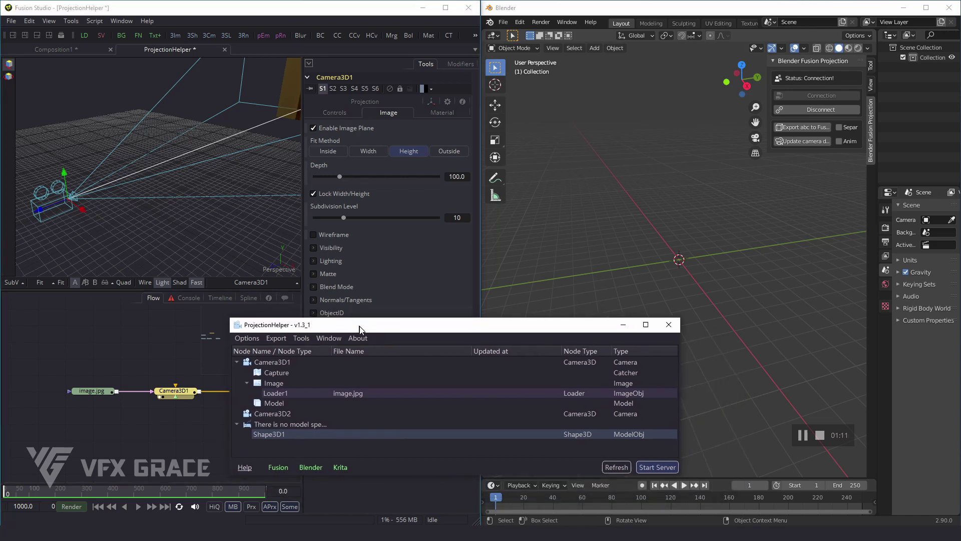
{"action": "left_click", "coordinate": [280, 343]}
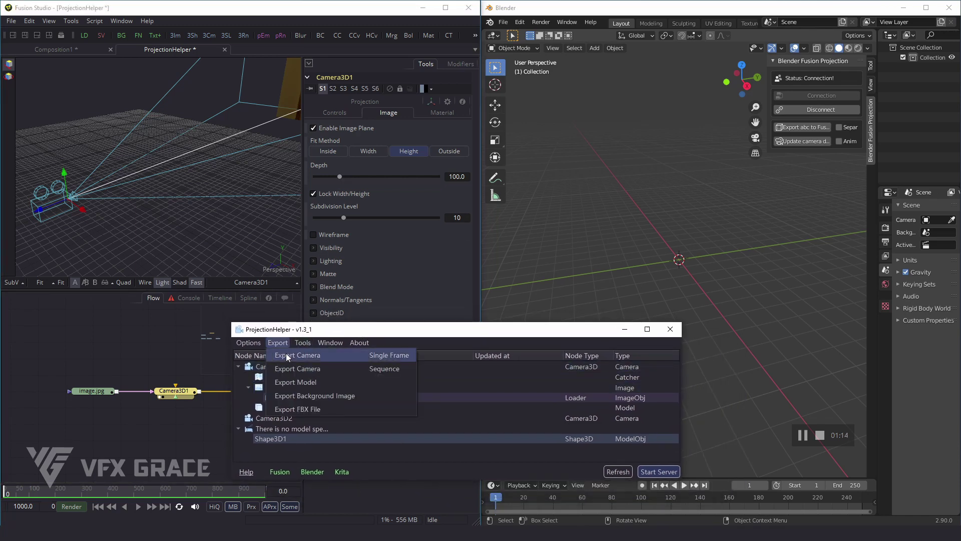
{"action": "left_click", "coordinate": [309, 355]}
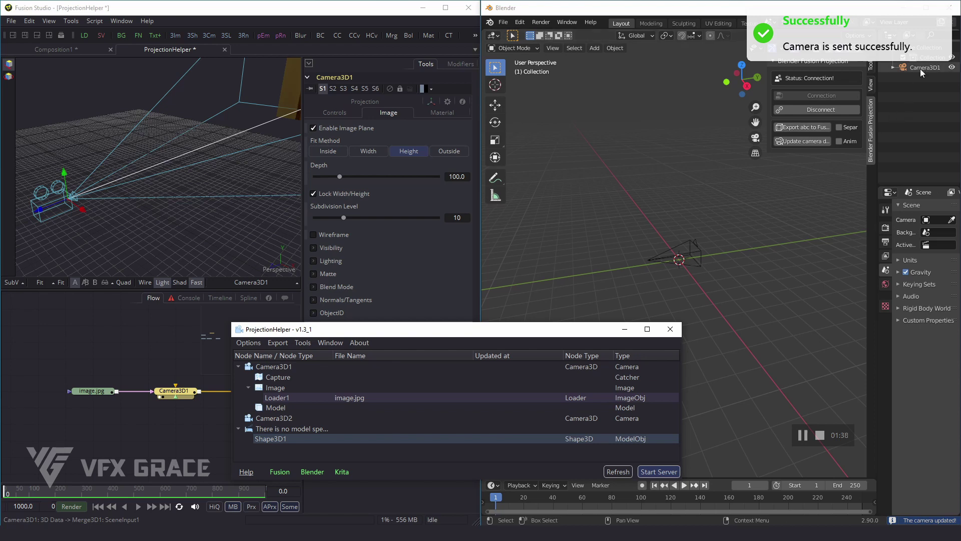
- Inspect the new camera in Blender, look through it, and view the hallway photo in Fusion
{"action": "left_click_drag", "start_coordinate": [657, 275], "coordinate": [683, 288]}
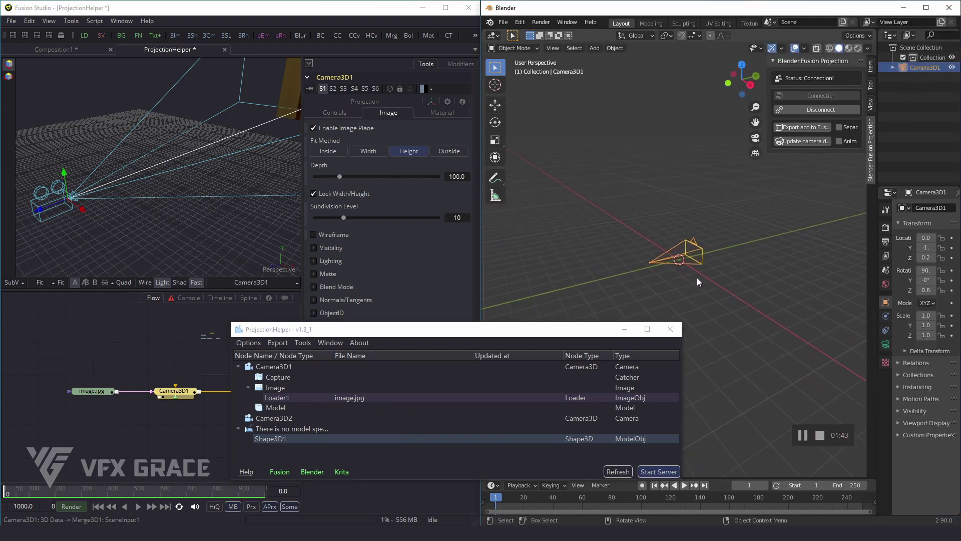
{"action": "left_click_drag", "start_coordinate": [684, 288], "coordinate": [705, 283]}
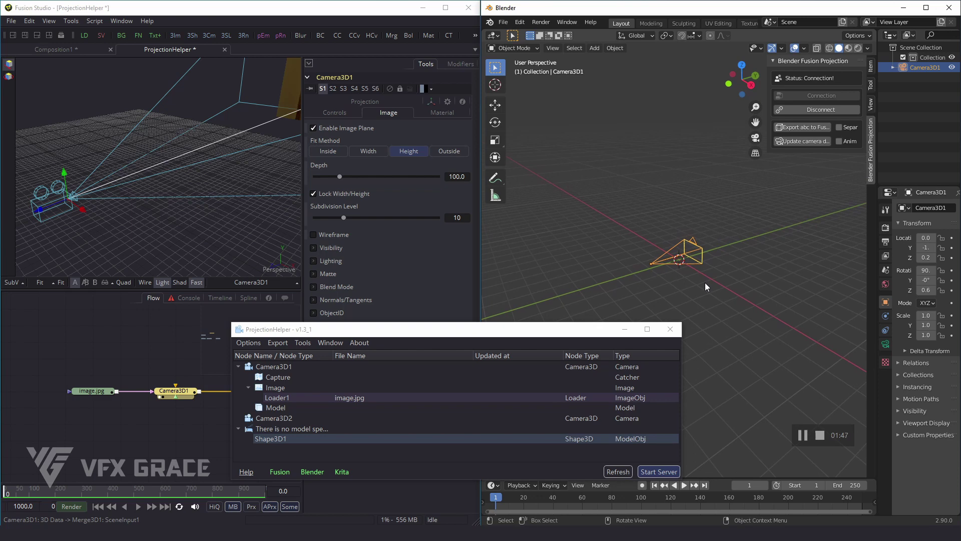
{"action": "key", "text": "KP_0"}
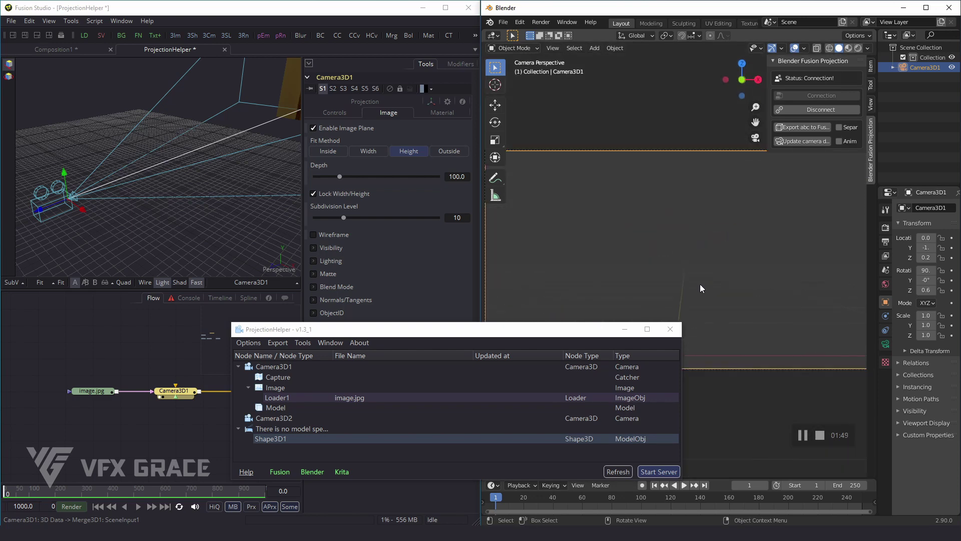
{"action": "left_click_drag", "start_coordinate": [92, 391], "coordinate": [156, 160]}
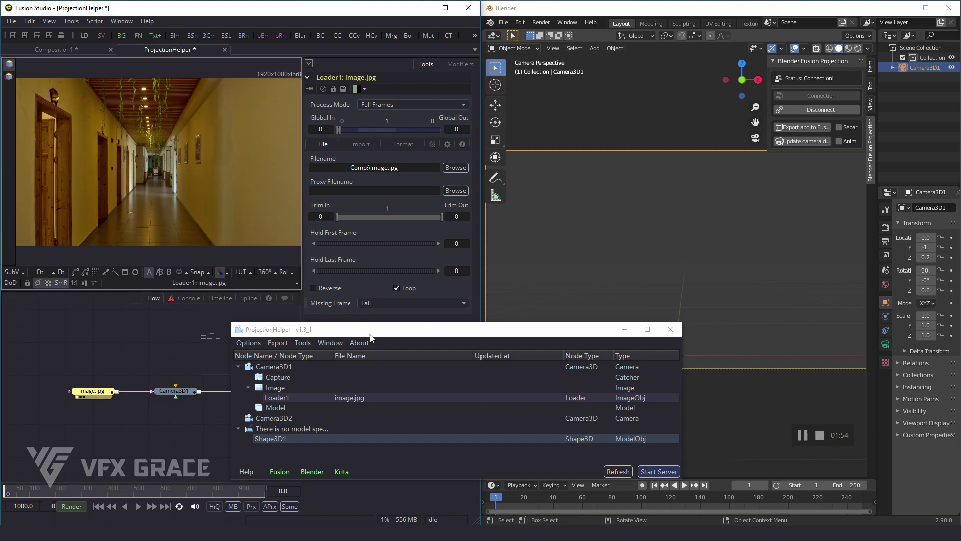
- Send the Left view hallway photo to Blender as the background image, confirming its name
{"action": "left_click_drag", "start_coordinate": [317, 328], "coordinate": [286, 321]}
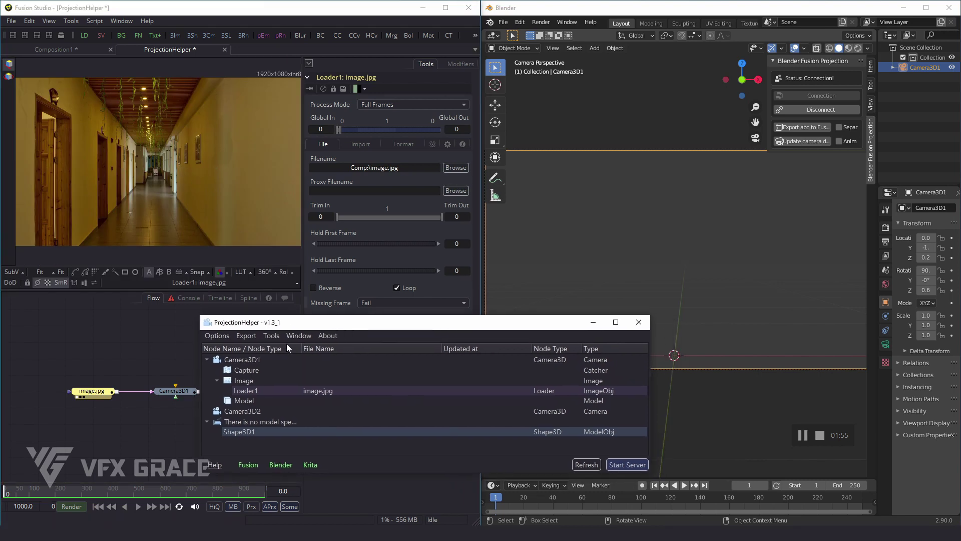
{"action": "left_click", "coordinate": [253, 336]}
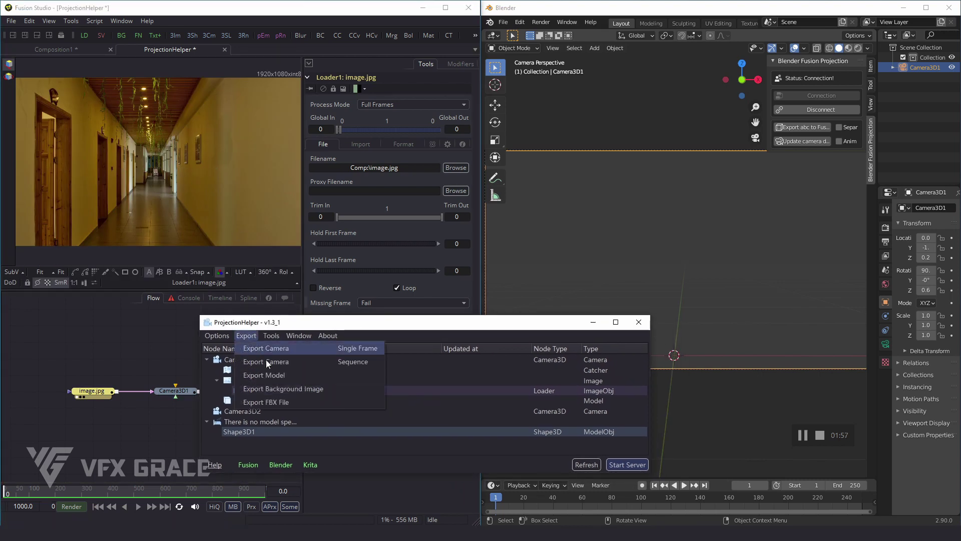
{"action": "left_click", "coordinate": [270, 389]}
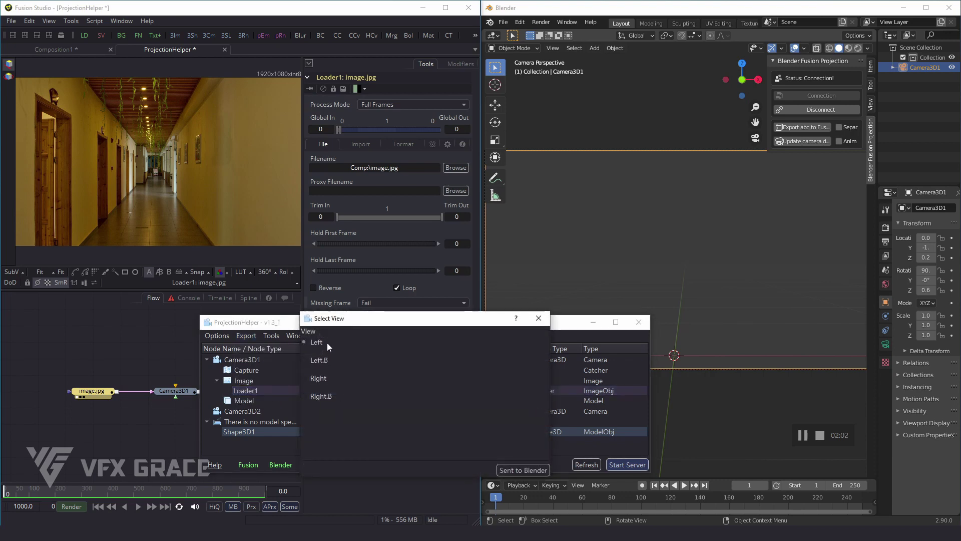
{"action": "left_click", "coordinate": [528, 468]}
{"action": "type", "text": "A"}
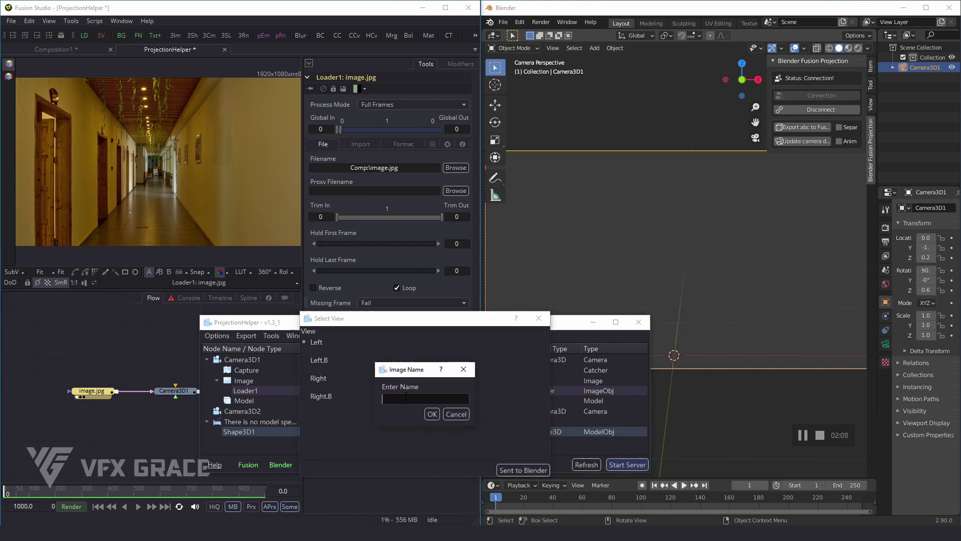
{"action": "left_click", "coordinate": [427, 414]}
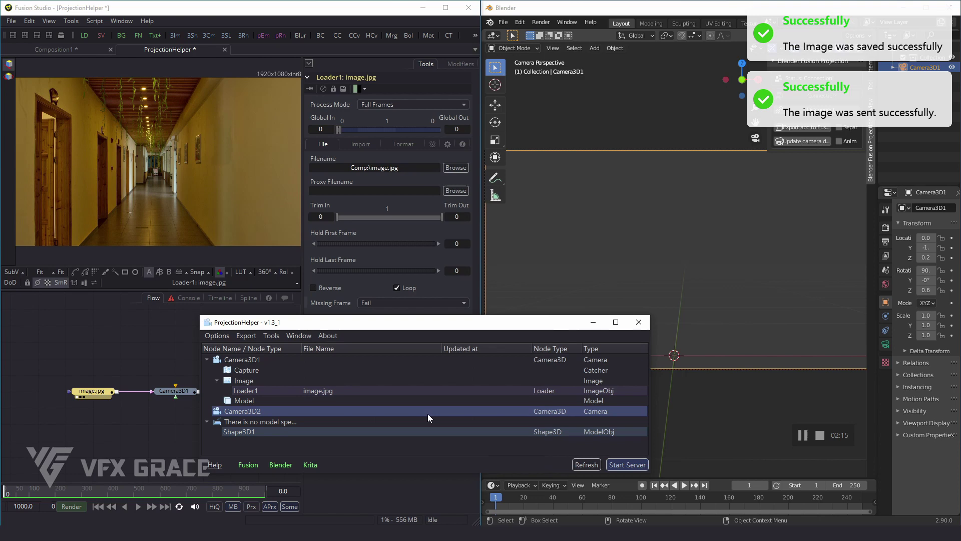
- Move the helper aside, widen Blender's properties column and deselect Camera3D1
{"action": "left_click_drag", "start_coordinate": [526, 322], "coordinate": [378, 354]}
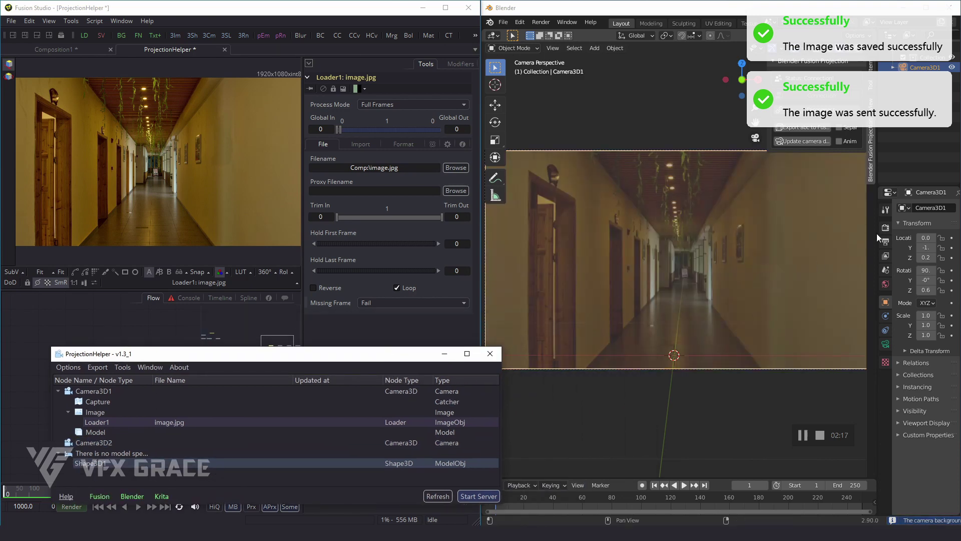
{"action": "left_click_drag", "start_coordinate": [877, 222], "coordinate": [800, 225]}
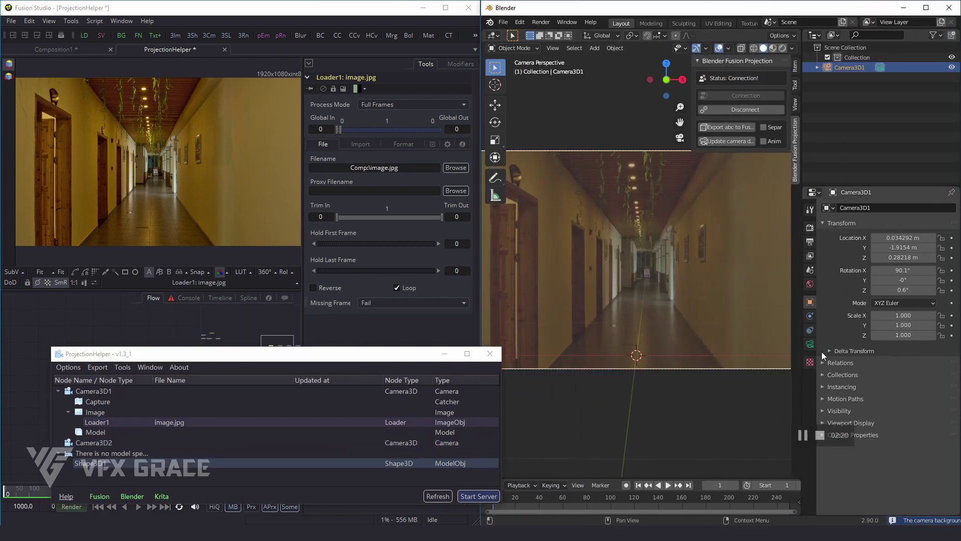
{"action": "left_click", "coordinate": [844, 133]}
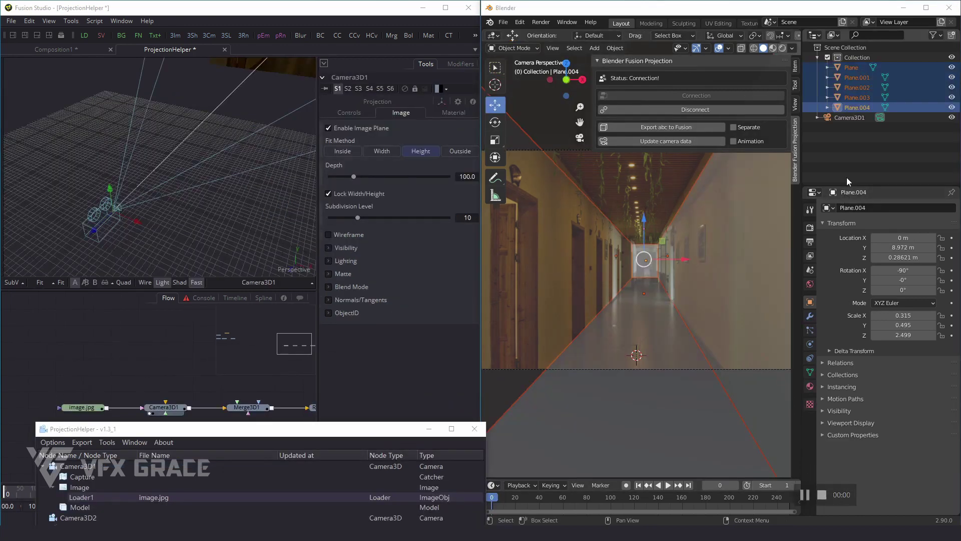
- Check the planes against the photo in camera view and select Plane through Plane.004 in the Outliner
{"action": "left_click", "coordinate": [850, 150]}
{"action": "left_click_drag", "start_coordinate": [653, 278], "coordinate": [659, 284]}
{"action": "key", "text": "KP_0"}
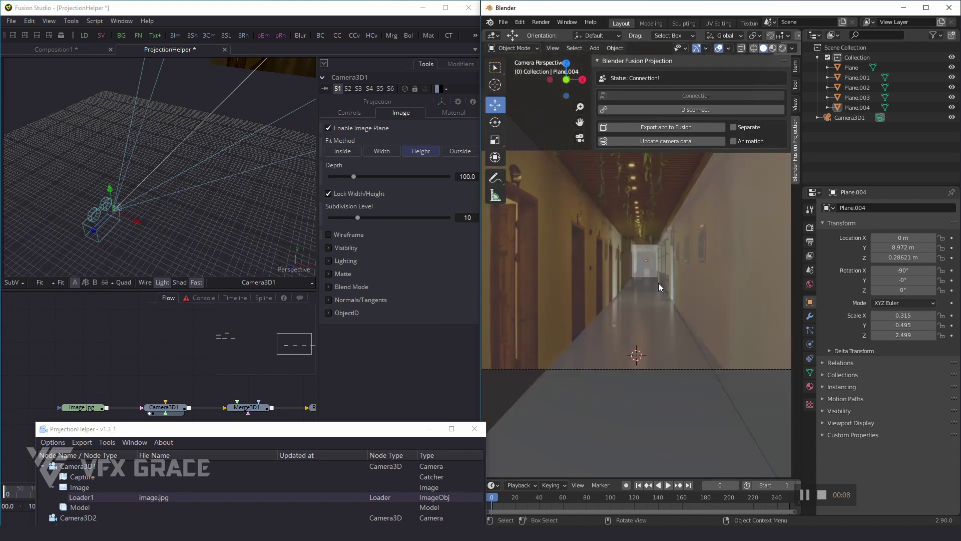
{"action": "left_click_drag", "start_coordinate": [856, 113], "coordinate": [854, 74]}
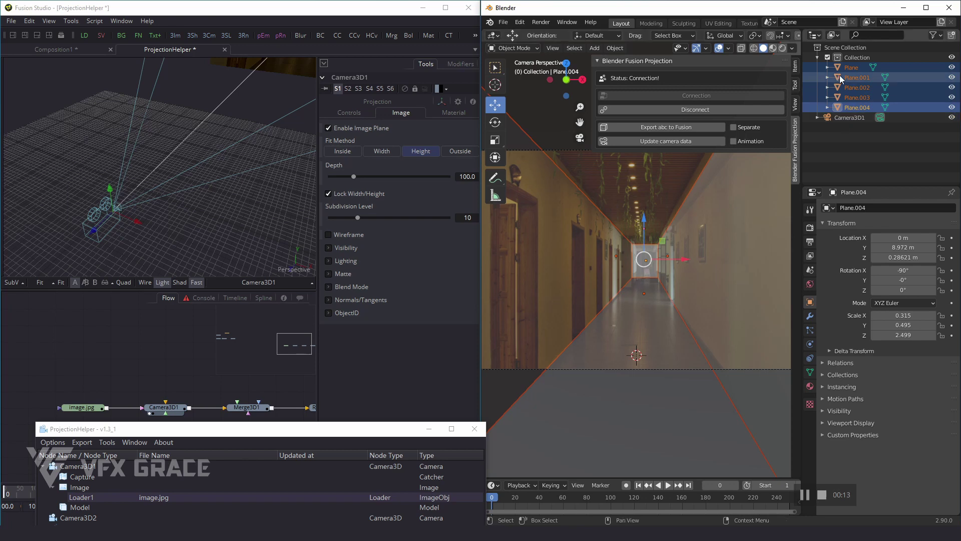
- Export the planes to Fusion as untitled.abc and select the resulting AlembicMesh3D1 node
{"action": "left_click", "coordinate": [653, 131]}
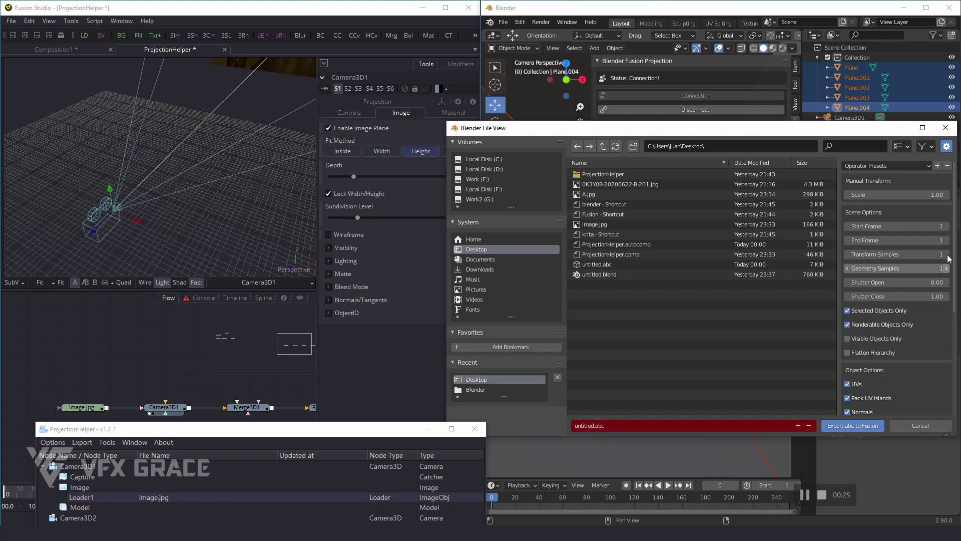
{"action": "left_click", "coordinate": [853, 426]}
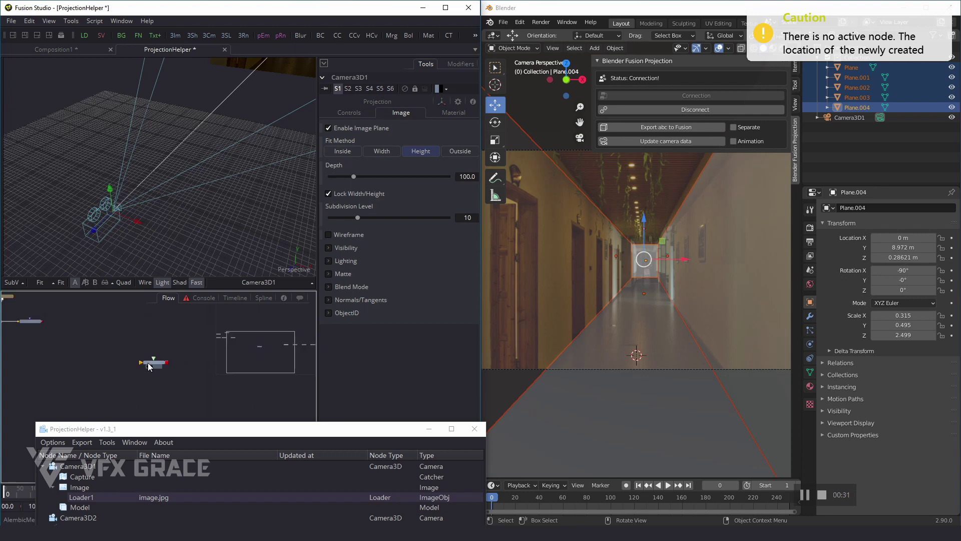
{"action": "left_click", "coordinate": [149, 366]}
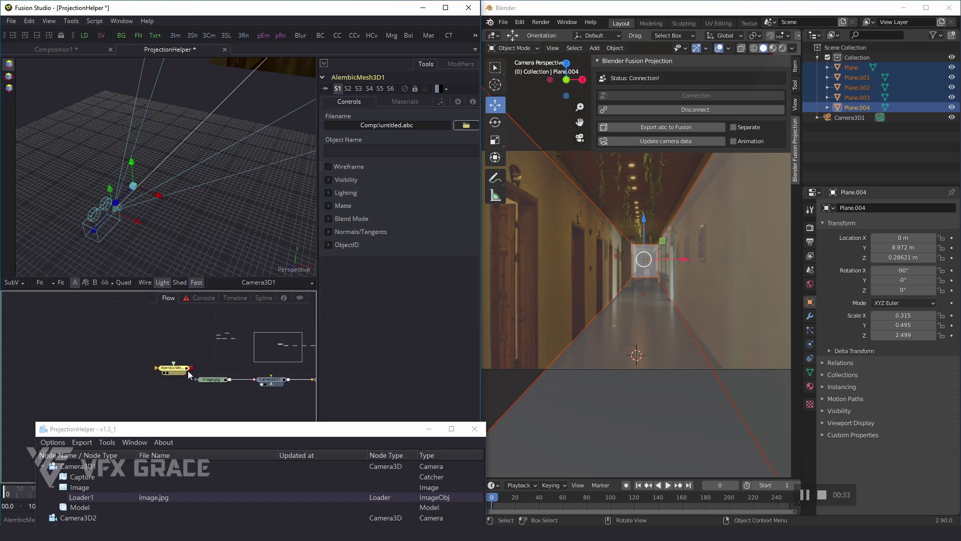
- Place AlembicMesh3D1 above the node row, view the corridor mesh with the camera, and select Camera3D1 in Blender
{"action": "left_click_drag", "start_coordinate": [190, 374], "coordinate": [158, 376]}
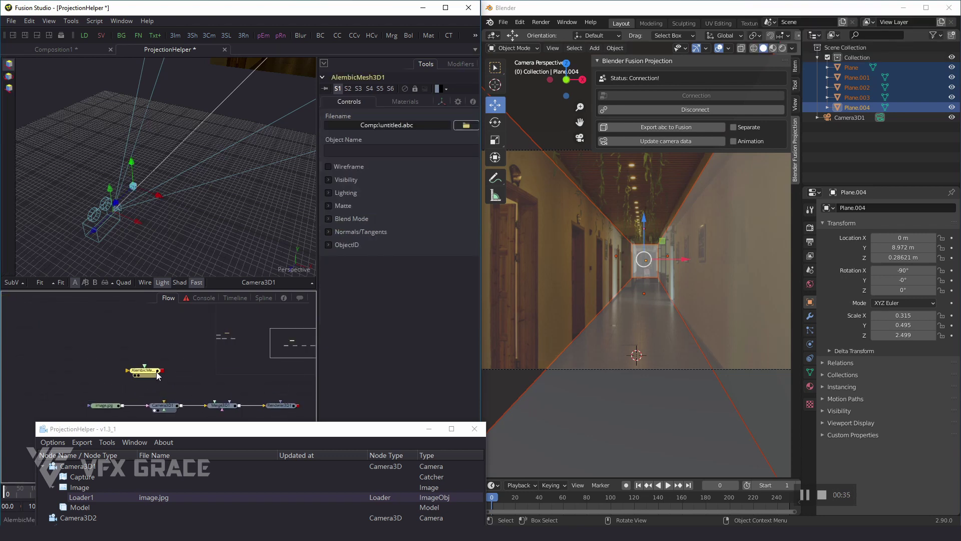
{"action": "key", "text": "1"}
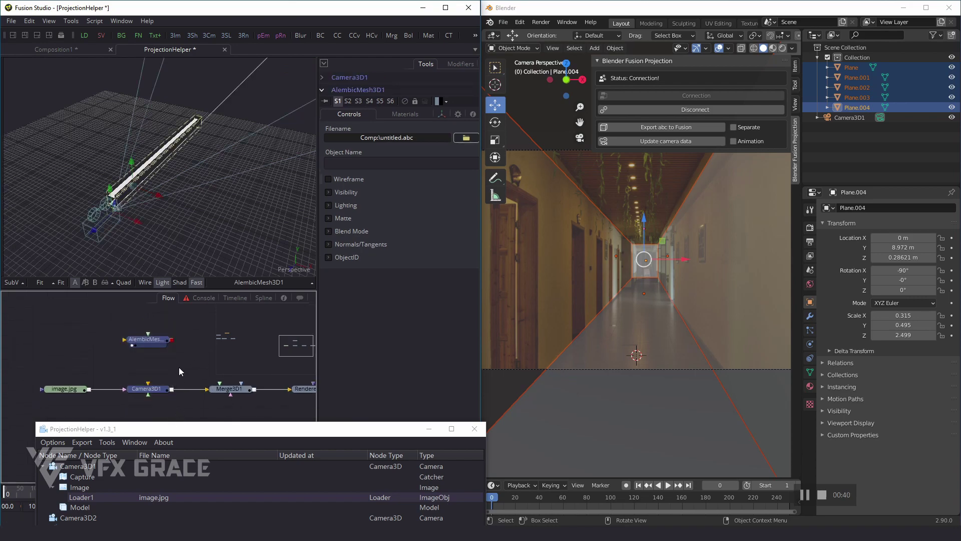
{"action": "left_click_drag", "start_coordinate": [172, 209], "coordinate": [151, 185]}
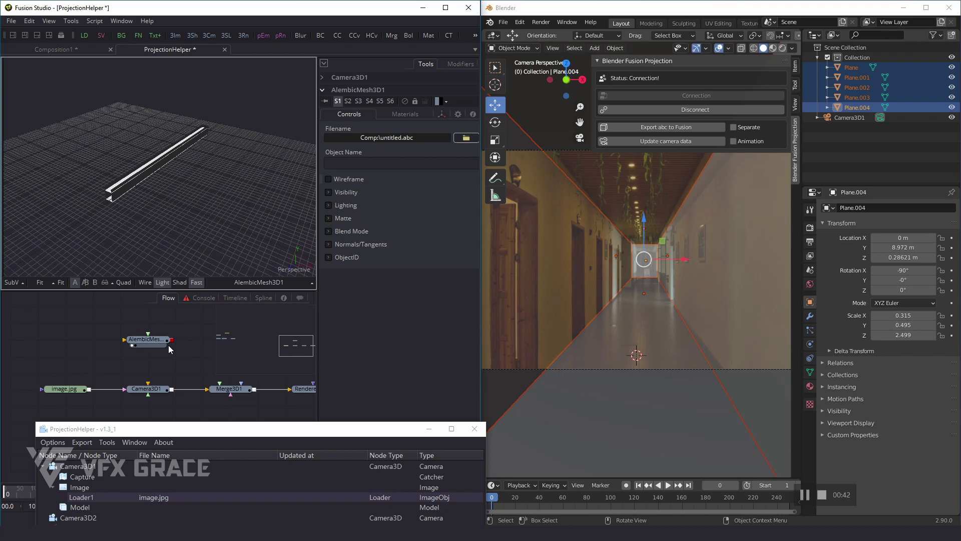
{"action": "left_click_drag", "start_coordinate": [112, 317], "coordinate": [168, 408]}
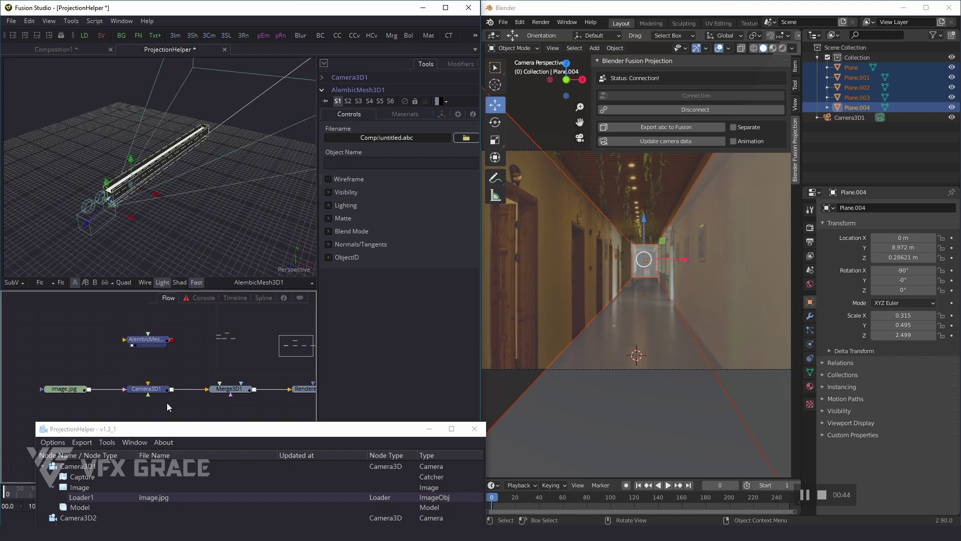
{"action": "left_click", "coordinate": [848, 118]}
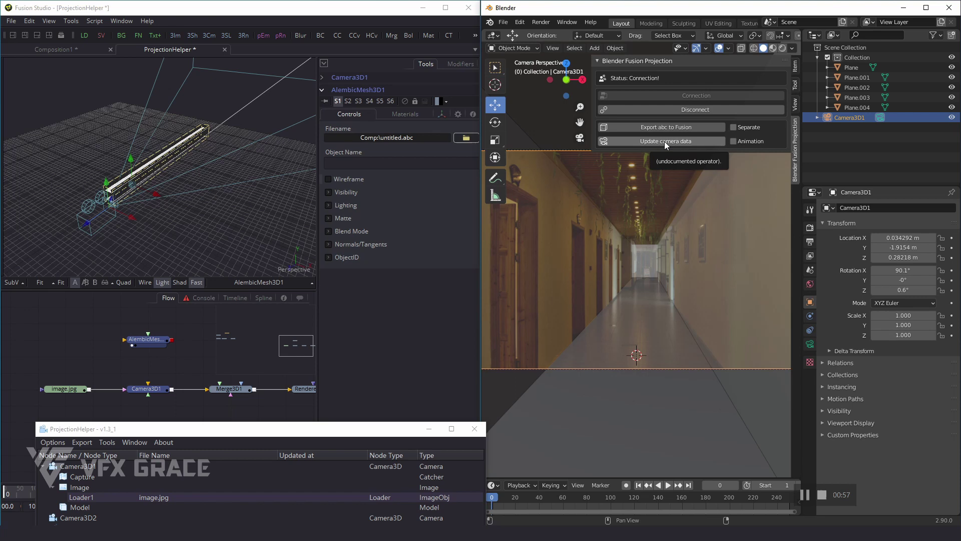
- Update the camera data from Blender so Fusion's Camera3D1 sits at the corridor entrance
{"action": "left_click", "coordinate": [665, 145]}
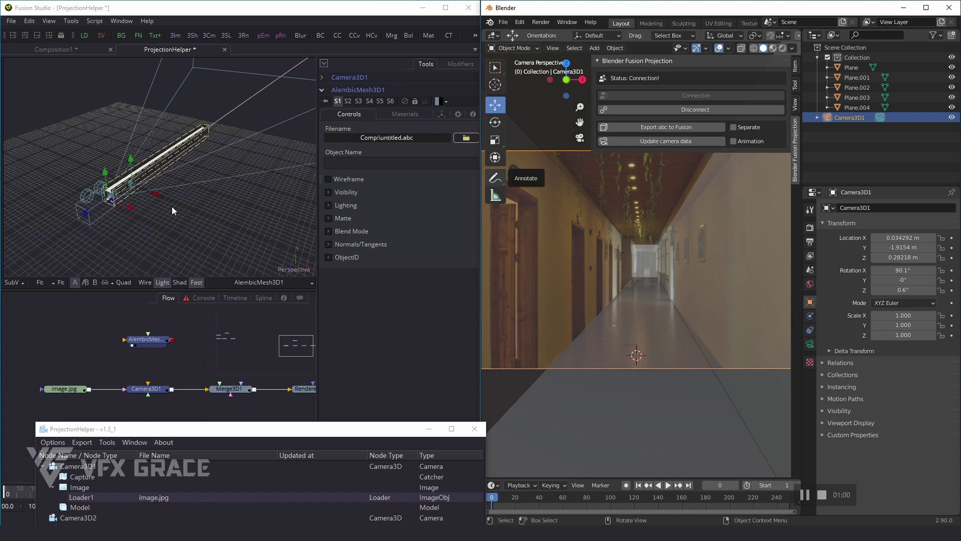
{"action": "scroll", "coordinate": [103, 203], "scroll_direction": "up", "scroll_amount": 2}
{"action": "scroll", "coordinate": [114, 205], "scroll_direction": "up", "scroll_amount": 2}
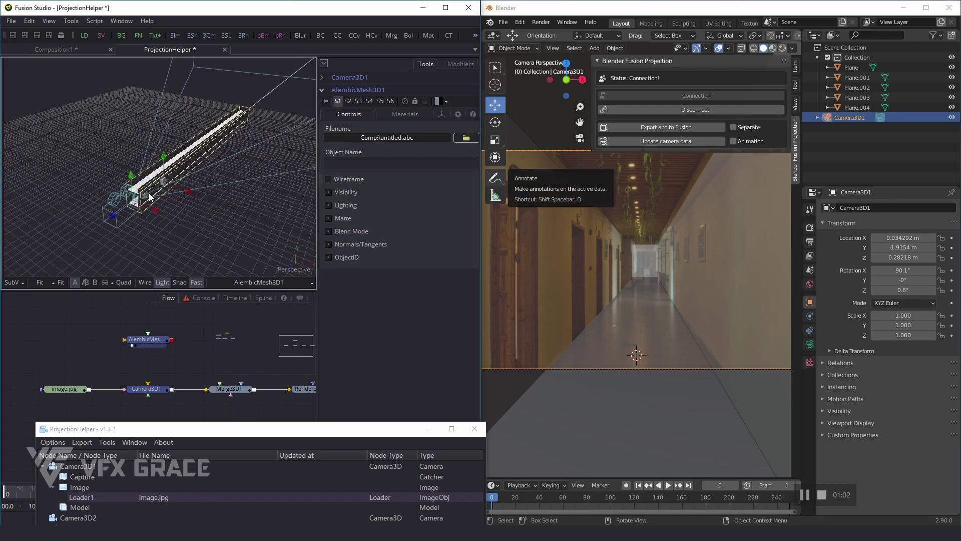
{"action": "scroll", "coordinate": [130, 206], "scroll_direction": "up", "scroll_amount": 2}
{"action": "left_click", "coordinate": [148, 389]}
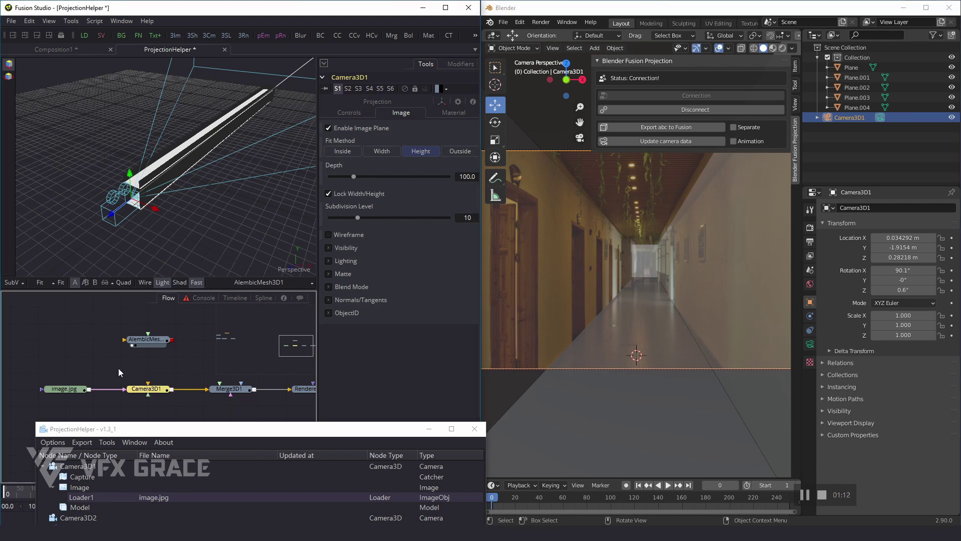
- Connect AlembicMesh3D1 into Merge3D and add a Catcher wired to the corridor mesh
{"action": "left_click", "coordinate": [442, 103]}
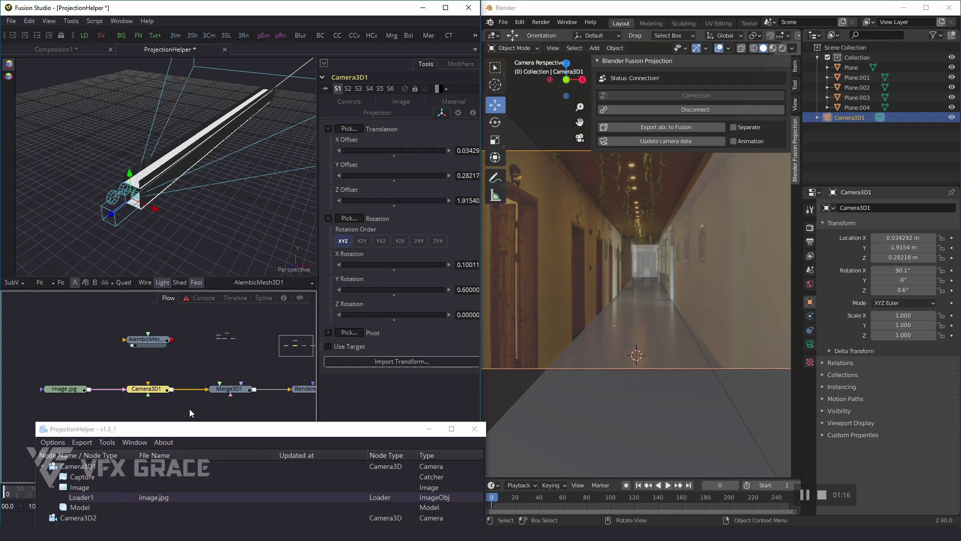
{"action": "scroll", "coordinate": [93, 362], "scroll_direction": "down", "scroll_amount": 2}
{"action": "mouse_move", "coordinate": [94, 361]}
{"action": "left_mouse_down"}
{"action": "mouse_move", "coordinate": [152, 351]}
{"action": "mouse_move", "coordinate": [144, 388]}
{"action": "left_mouse_up"}
{"action": "key", "text": "shift+space"}
{"action": "type", "text": "ca"}
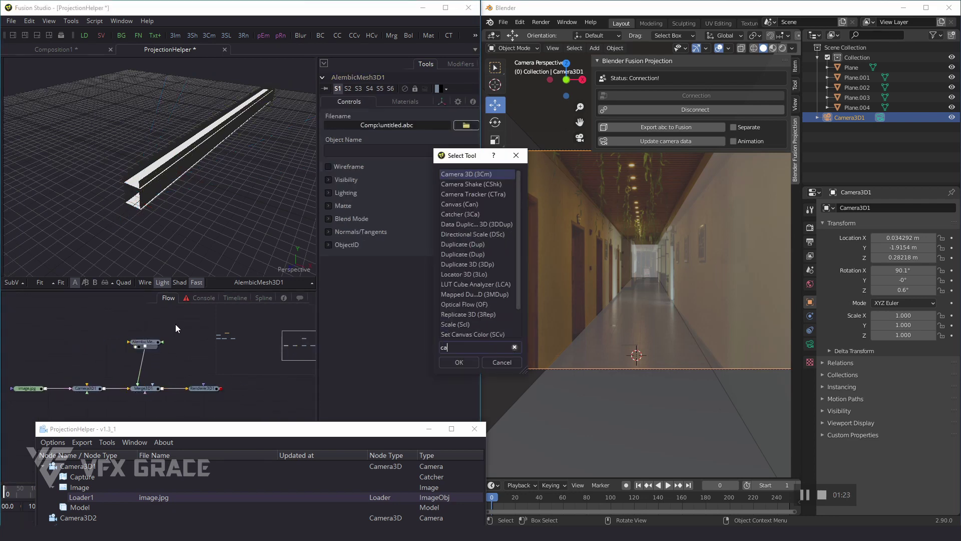
{"action": "type", "text": "tcher"}
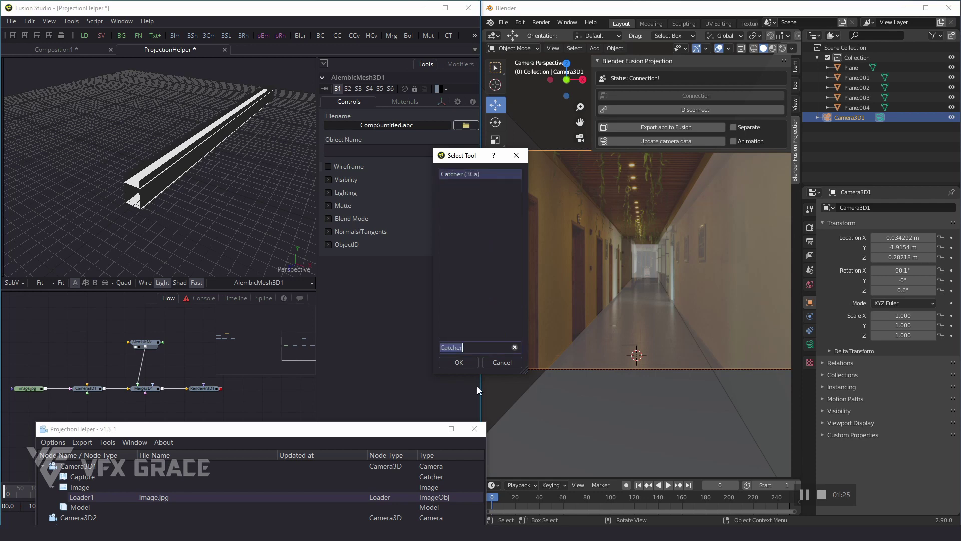
{"action": "key", "text": "Return"}
{"action": "left_click_drag", "start_coordinate": [152, 358], "coordinate": [145, 343]}
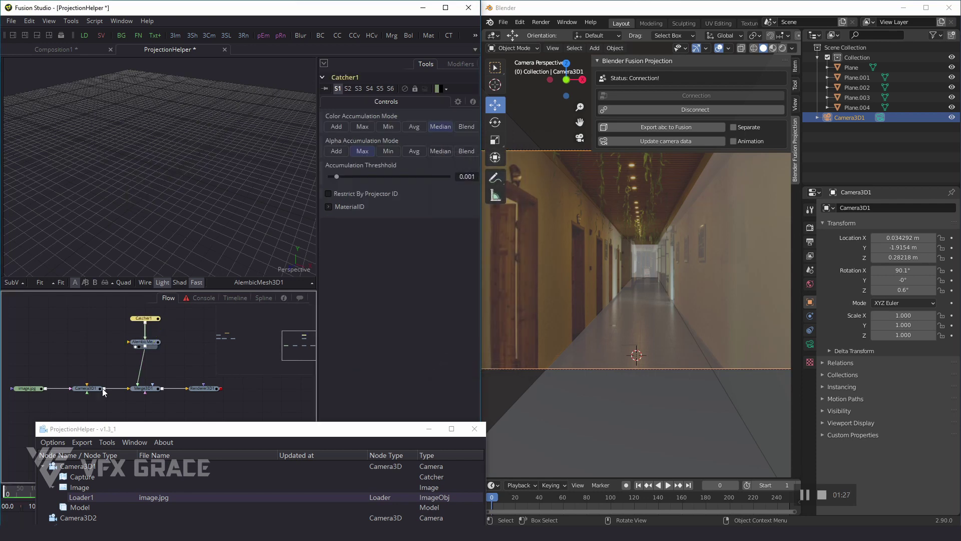
- Set Camera3D1's Projection Mode to Texture and view the photo projected onto the mesh
{"action": "left_click", "coordinate": [89, 388]}
{"action": "left_click", "coordinate": [402, 101]}
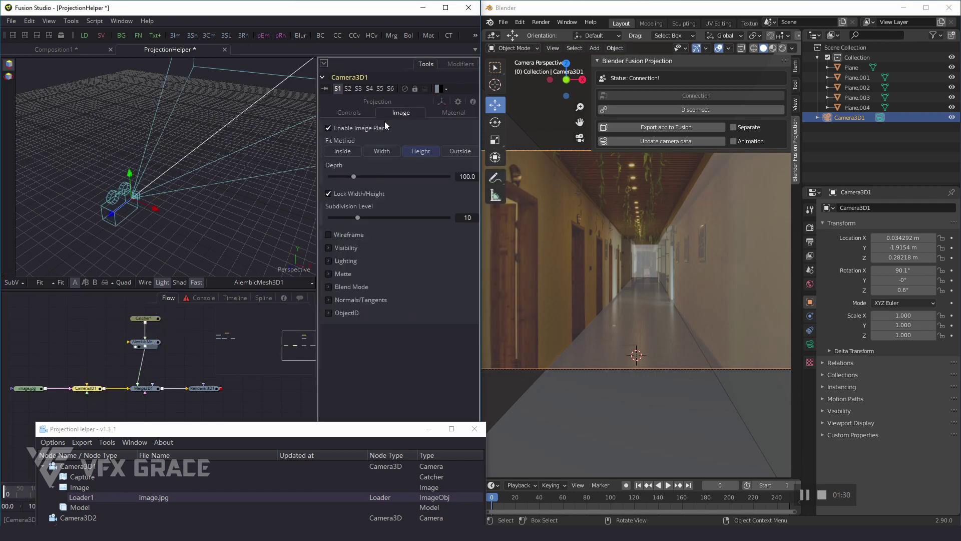
{"action": "left_click", "coordinate": [380, 102]}
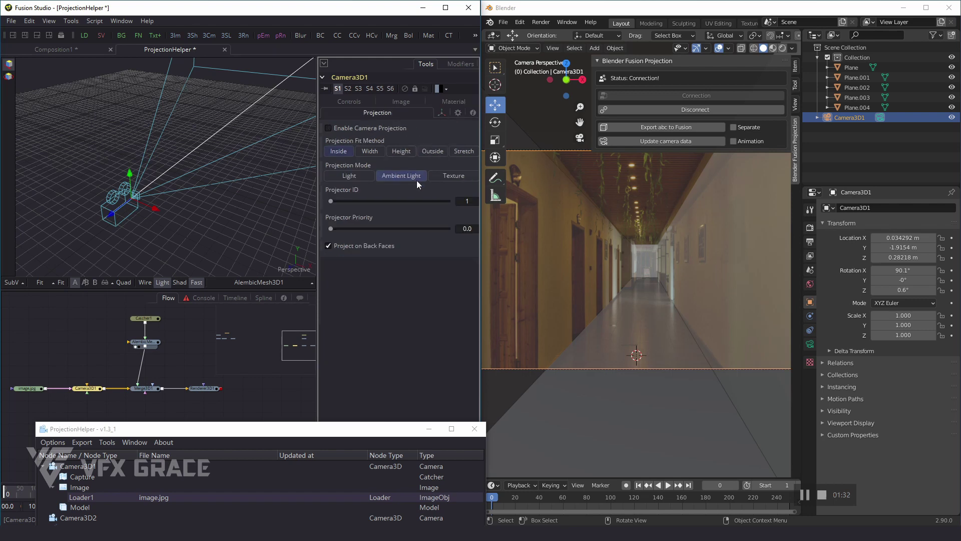
{"action": "left_click", "coordinate": [454, 178]}
{"action": "left_click", "coordinate": [137, 393]}
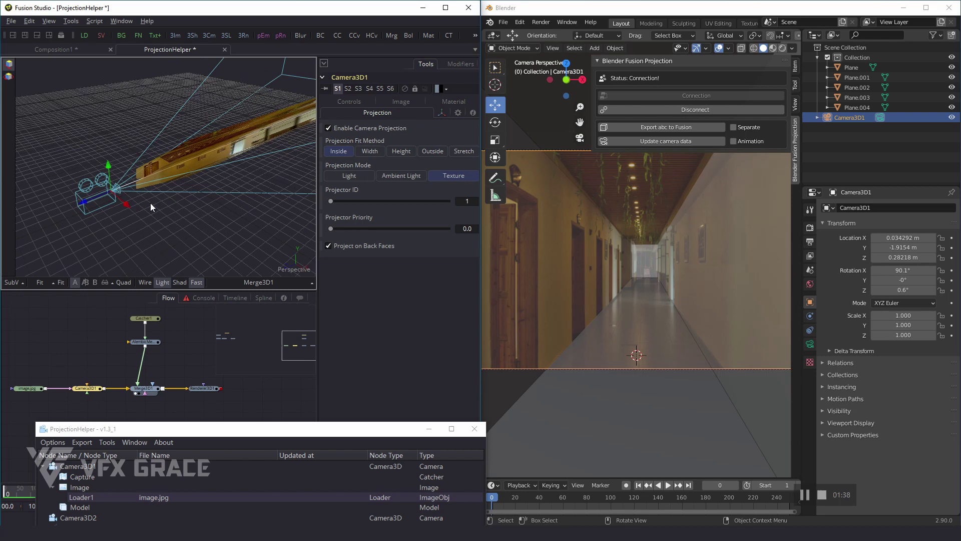
{"action": "left_click_drag", "start_coordinate": [150, 207], "coordinate": [192, 150]}
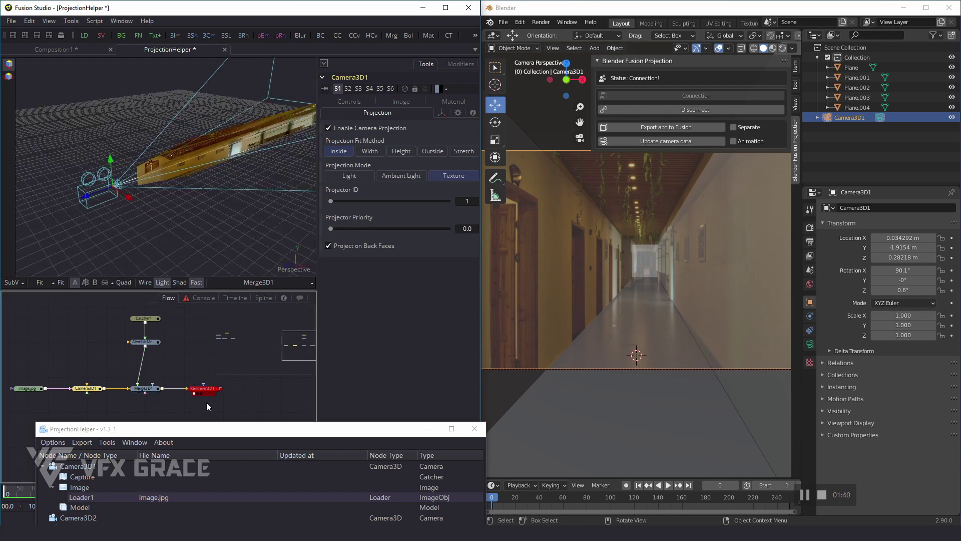
{"action": "left_click", "coordinate": [204, 389]}
{"action": "scroll", "coordinate": [94, 394], "scroll_direction": "up", "scroll_amount": 2}
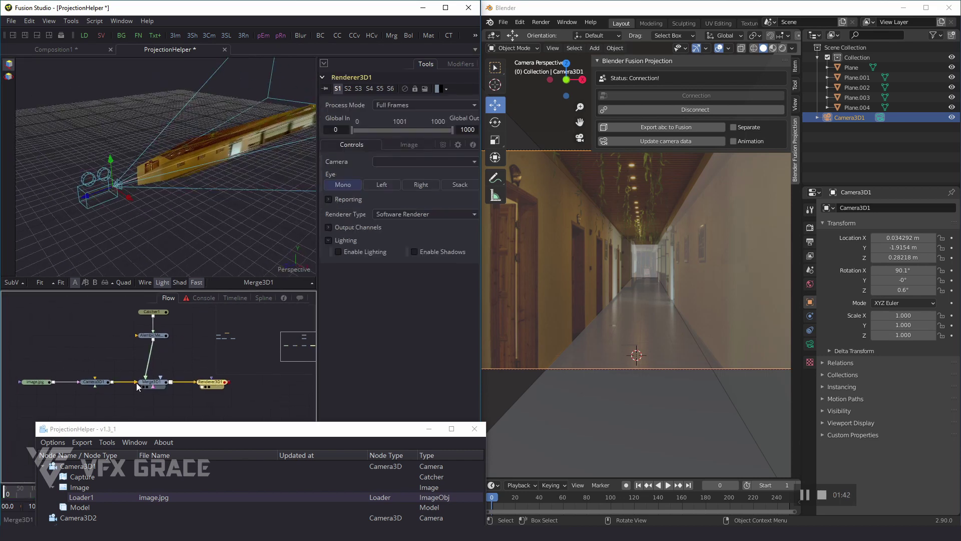
{"action": "left_click", "coordinate": [95, 385]}
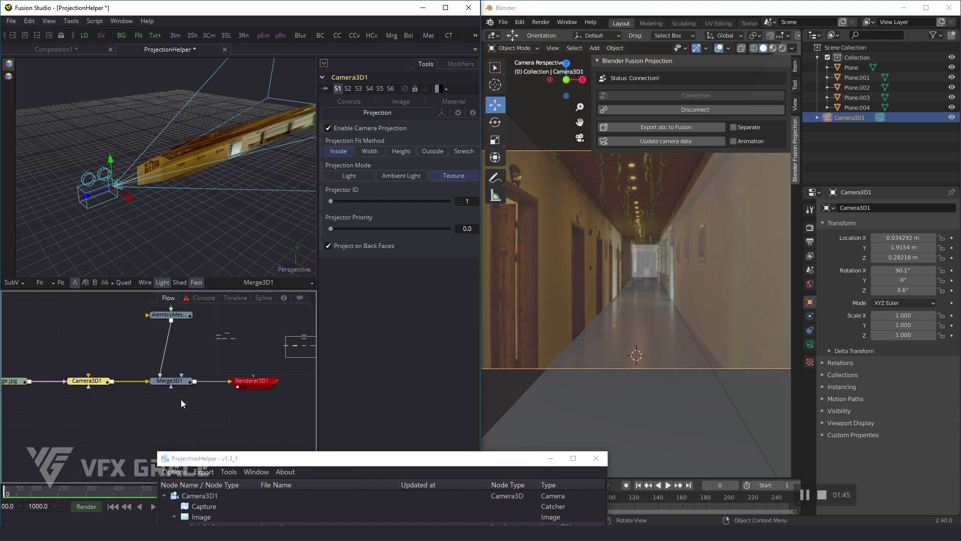
- Render Renderer3D1 through Camera3D1 and give Blender more screen width than Fusion
{"action": "left_click", "coordinate": [265, 383]}
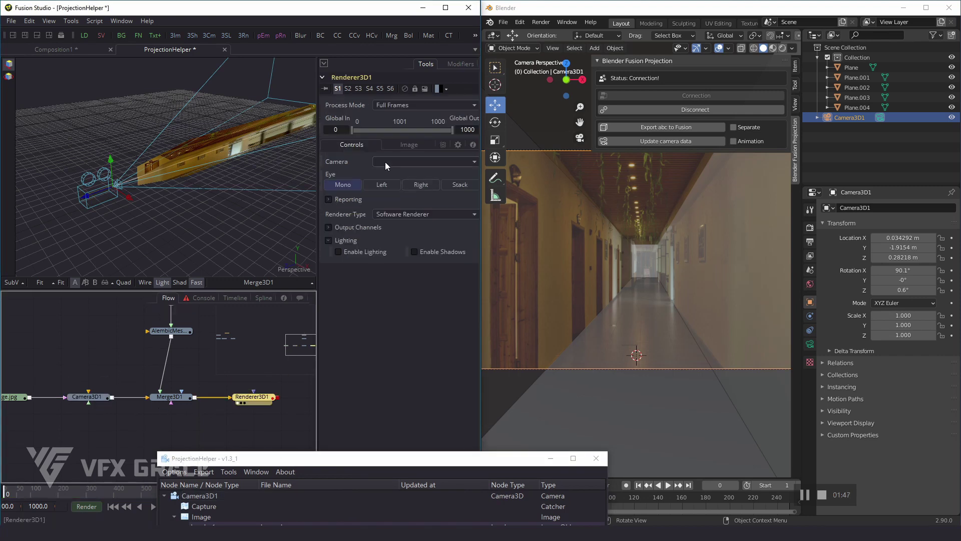
{"action": "left_click", "coordinate": [386, 162]}
{"action": "left_click", "coordinate": [395, 172]}
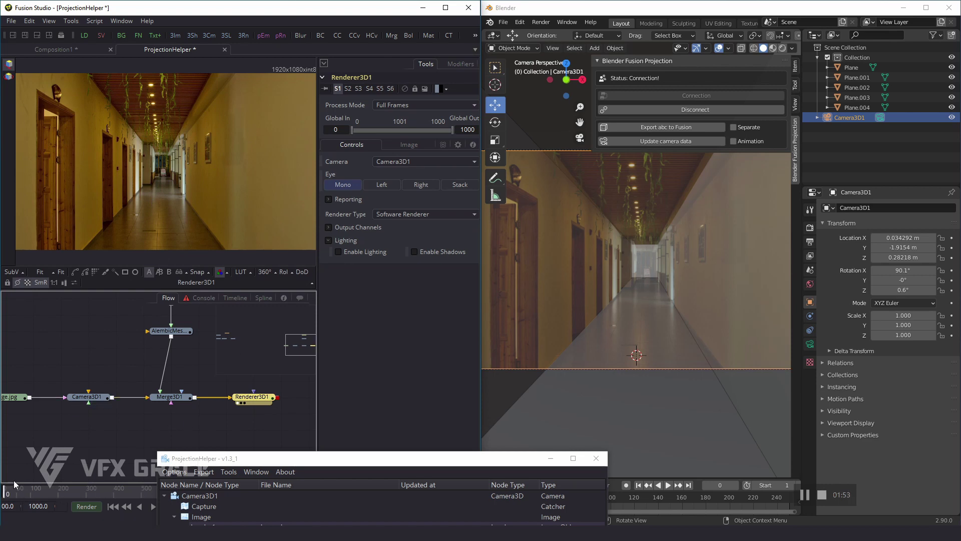
{"action": "left_click_drag", "start_coordinate": [480, 225], "coordinate": [403, 225]}
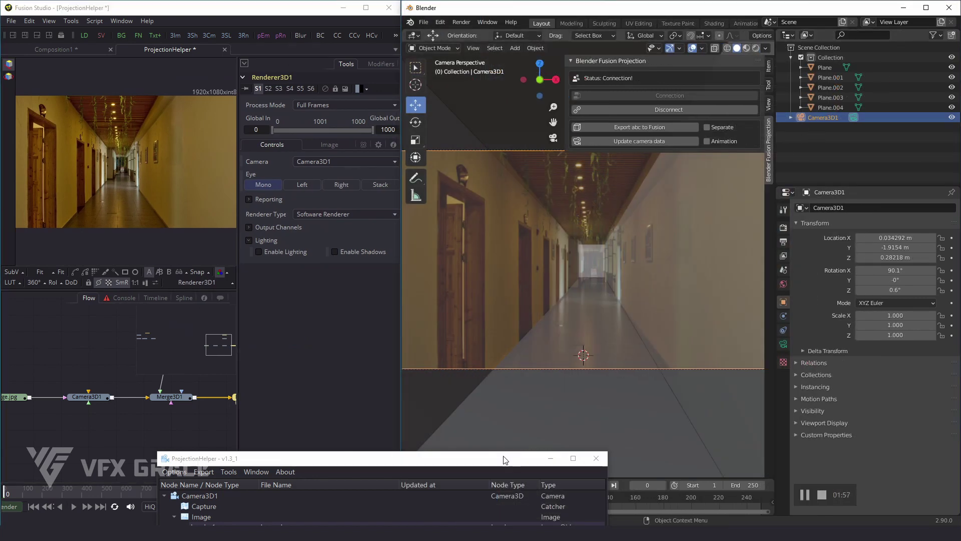
{"action": "left_click_drag", "start_coordinate": [503, 459], "coordinate": [252, 433]}
- Keyframe Camera3D1's Location at frame 1 and, pushed forward along Y, at frame 80
{"action": "left_click", "coordinate": [418, 499]}
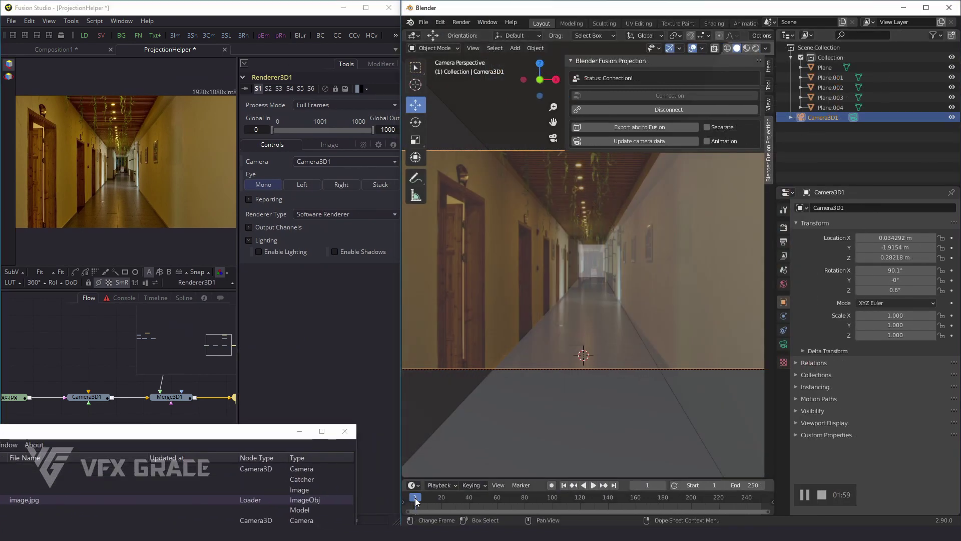
{"action": "left_click", "coordinate": [951, 238]}
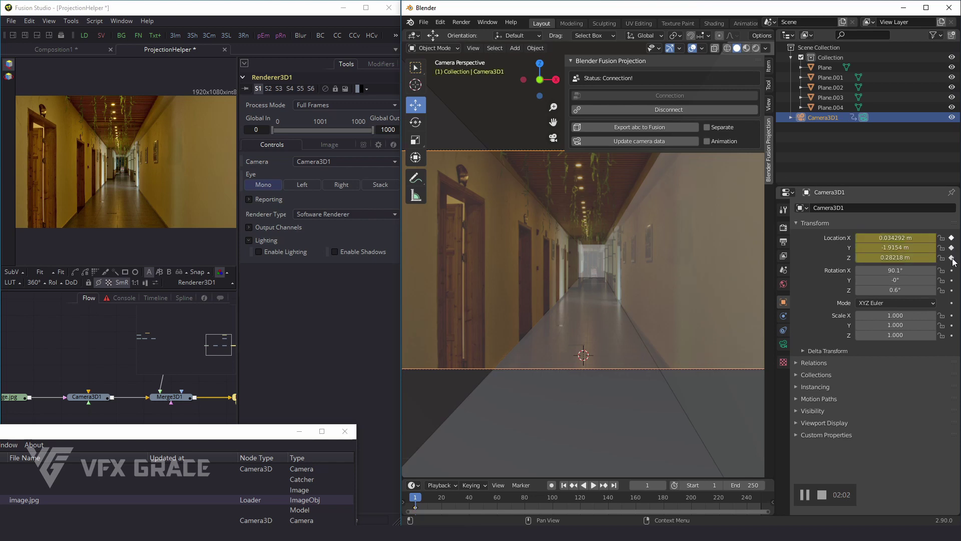
{"action": "left_click", "coordinate": [524, 498]}
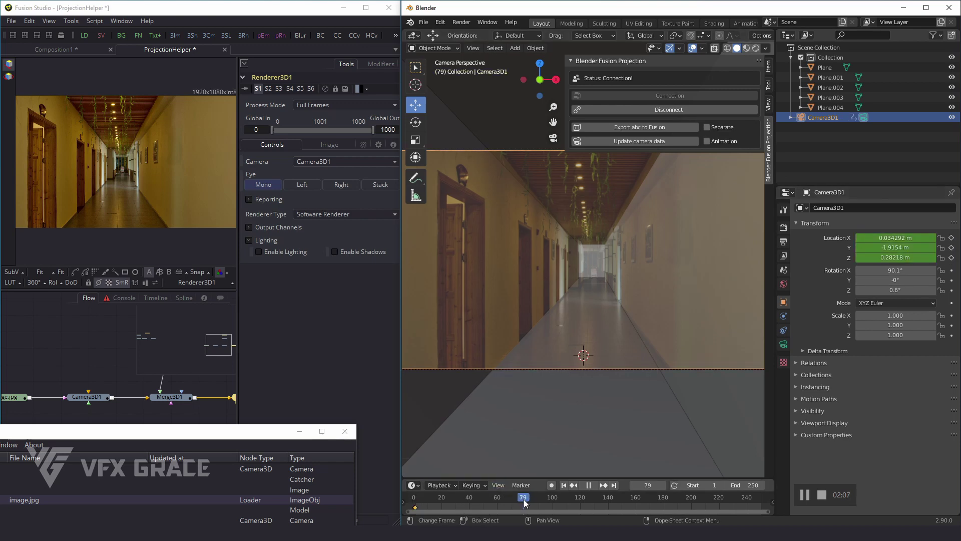
{"action": "left_click_drag", "start_coordinate": [896, 247], "coordinate": [932, 247]}
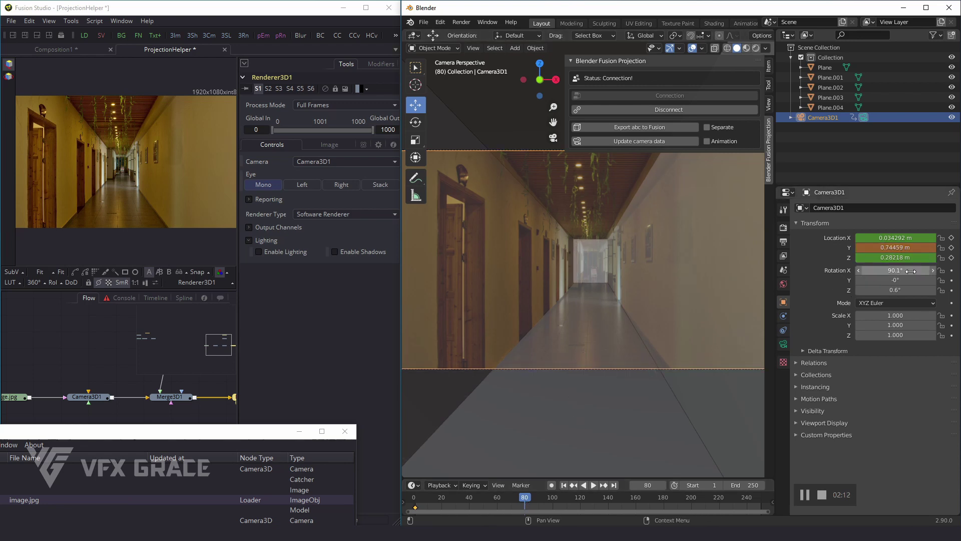
{"action": "key", "text": "i"}
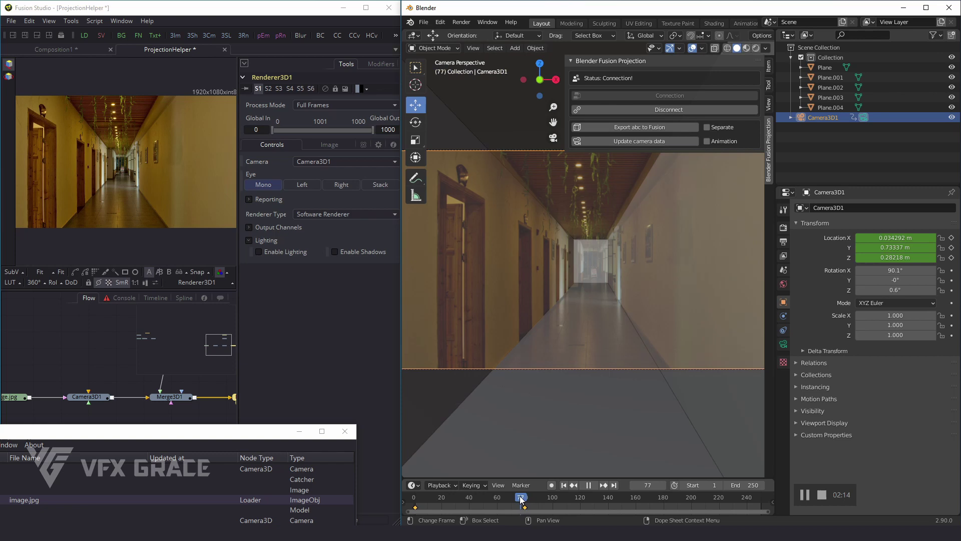
- Scrub the camera move back to frame 10 and make Camera3D1 the active object
{"action": "left_click", "coordinate": [429, 500]}
{"action": "mouse_move", "coordinate": [429, 501]}
{"action": "left_mouse_down"}
{"action": "mouse_move", "coordinate": [479, 504]}
{"action": "mouse_move", "coordinate": [409, 511]}
{"action": "mouse_move", "coordinate": [428, 502]}
{"action": "left_mouse_up"}
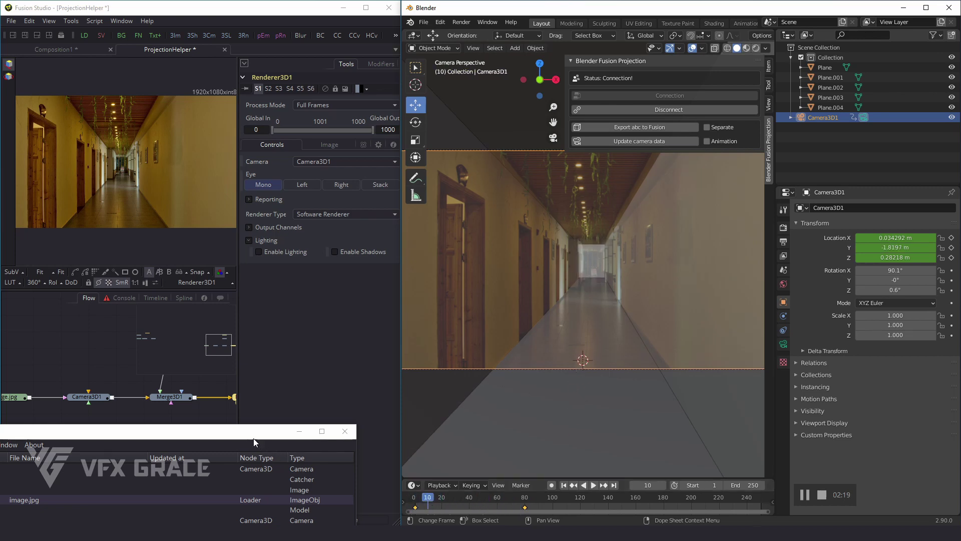
{"action": "mouse_move", "coordinate": [258, 440]}
{"action": "left_mouse_down"}
{"action": "mouse_move", "coordinate": [478, 497]}
{"action": "mouse_move", "coordinate": [437, 506]}
{"action": "mouse_move", "coordinate": [369, 480]}
{"action": "left_mouse_up"}
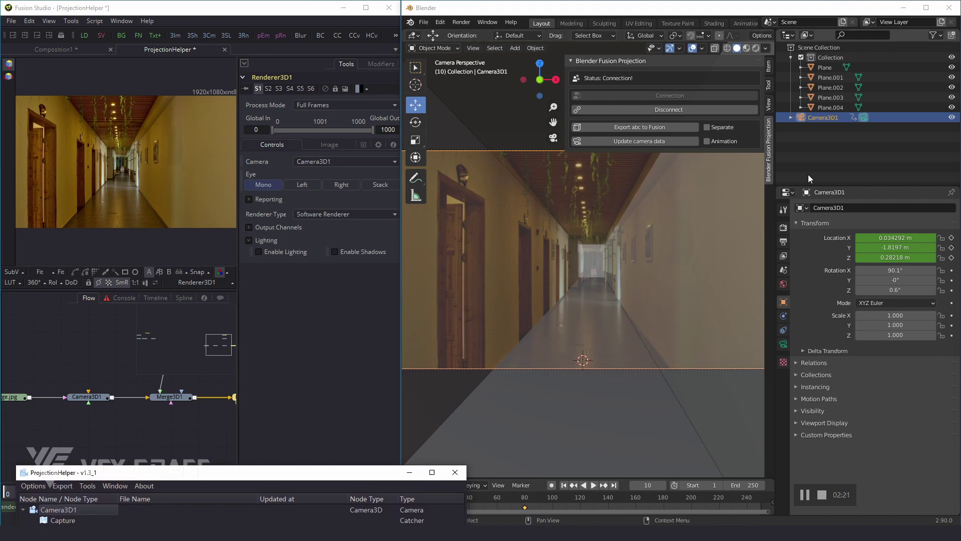
{"action": "left_click", "coordinate": [810, 120]}
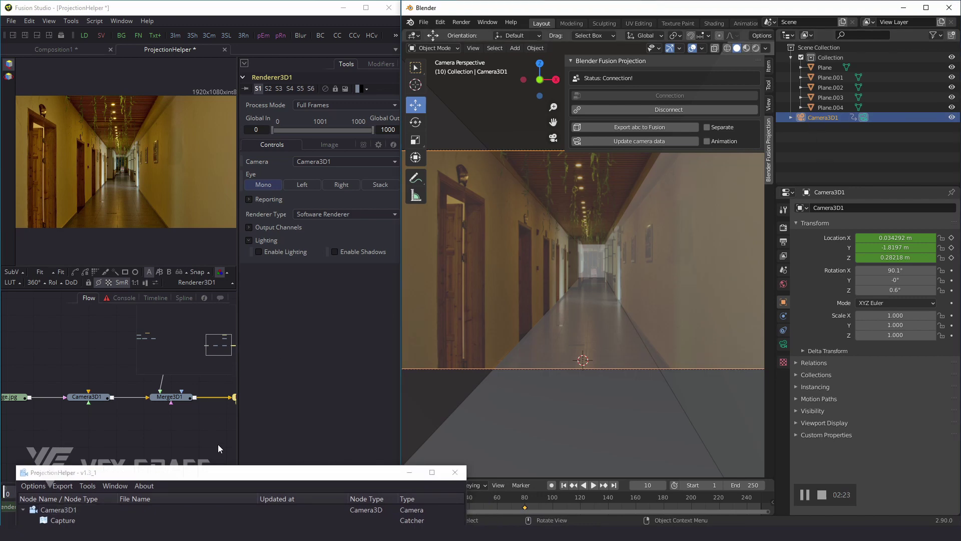
- Widen Fusion's panels, view the merged 3D scene and show Camera3D1's projection settings
{"action": "left_click_drag", "start_coordinate": [215, 473], "coordinate": [423, 492]}
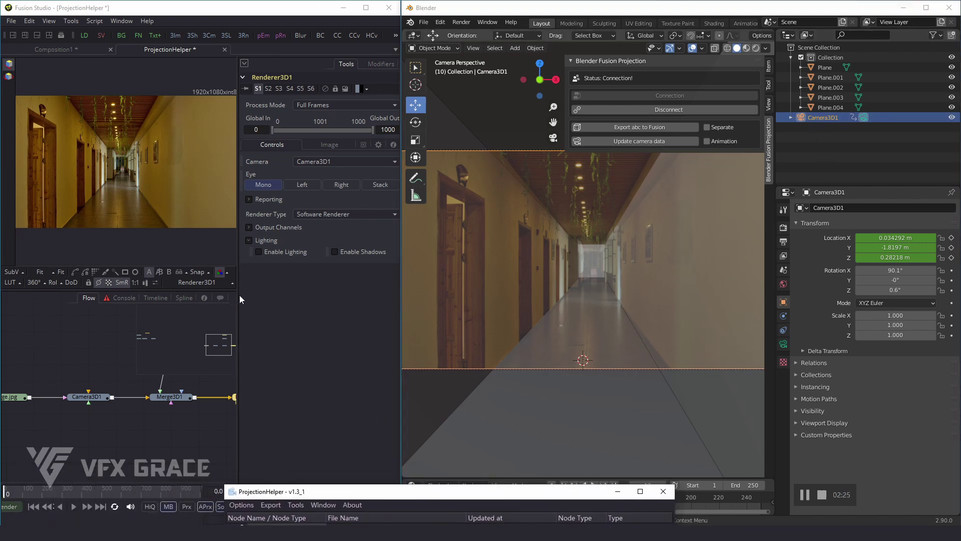
{"action": "left_click_drag", "start_coordinate": [240, 296], "coordinate": [260, 303]}
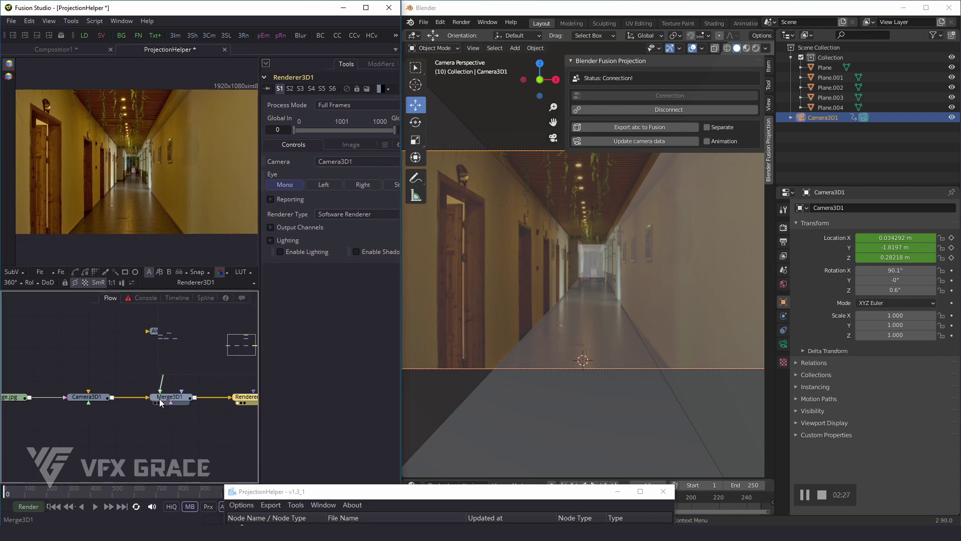
{"action": "left_click_drag", "start_coordinate": [169, 396], "coordinate": [163, 193]}
{"action": "left_click", "coordinate": [88, 399]}
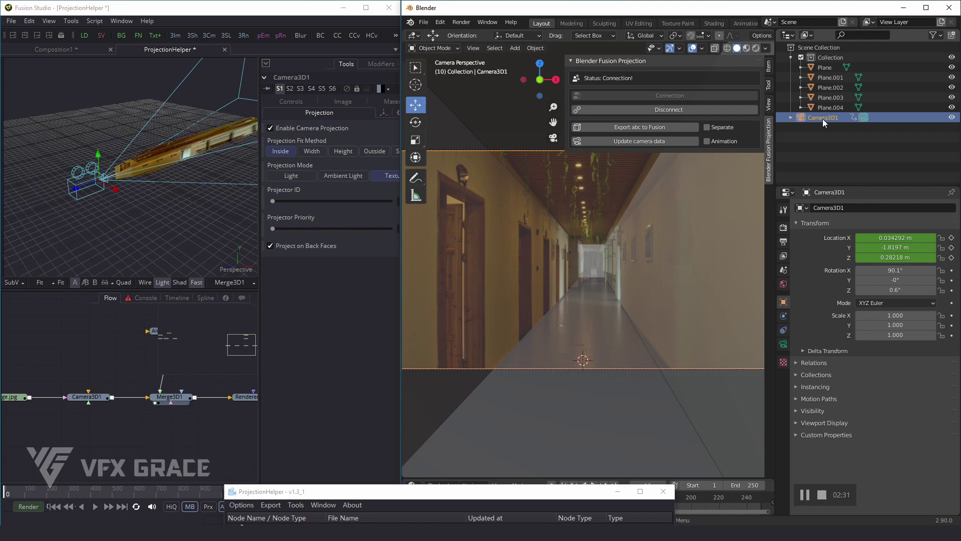
- Send Blender's camera with animation enabled to Fusion and return the timeline to frame 0
{"action": "left_click", "coordinate": [707, 142]}
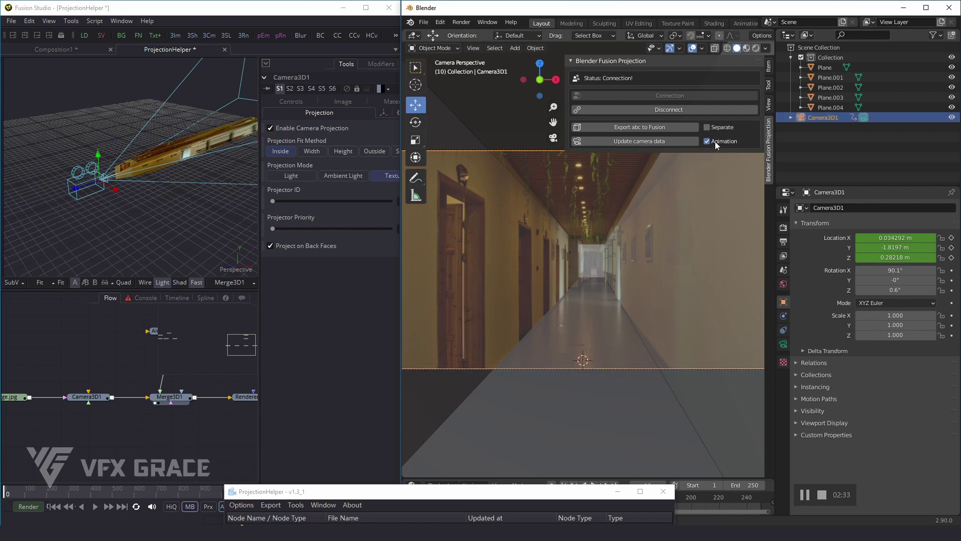
{"action": "left_click", "coordinate": [638, 140]}
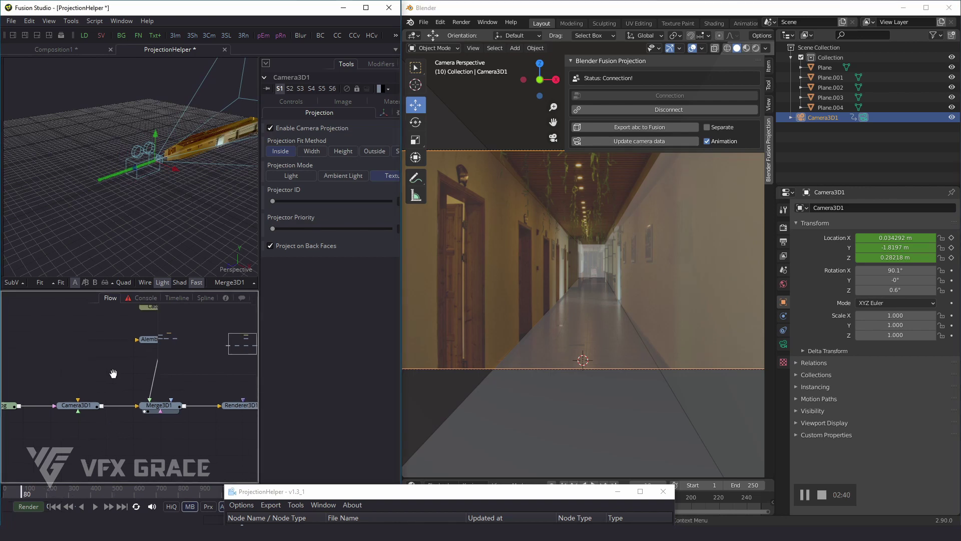
{"action": "left_click", "coordinate": [20, 492]}
{"action": "left_click_drag", "start_coordinate": [20, 492], "coordinate": [4, 493]}
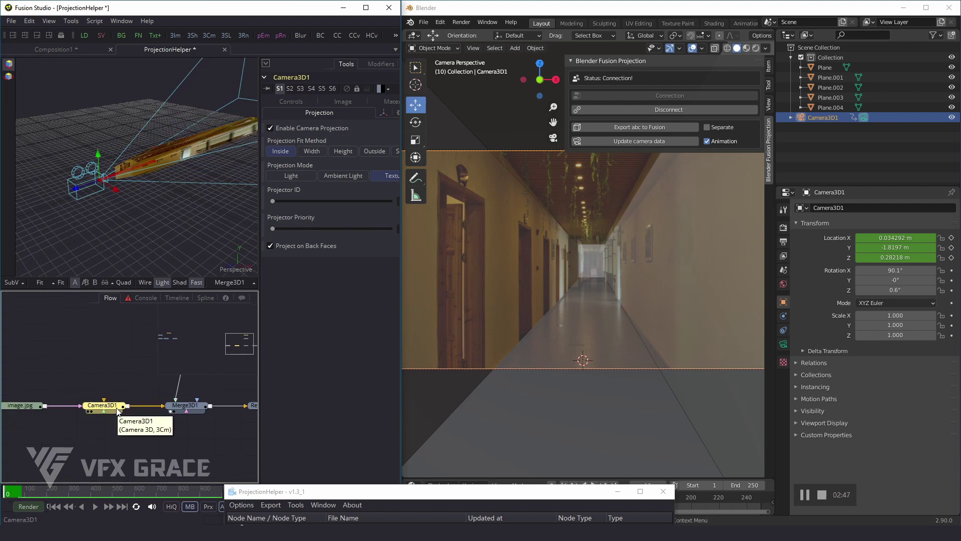
- Paste a duplicate camera, Camera3D1_1, and remove all keys from its Translation group
{"action": "right_click", "coordinate": [111, 358]}
{"action": "left_click", "coordinate": [111, 361]}
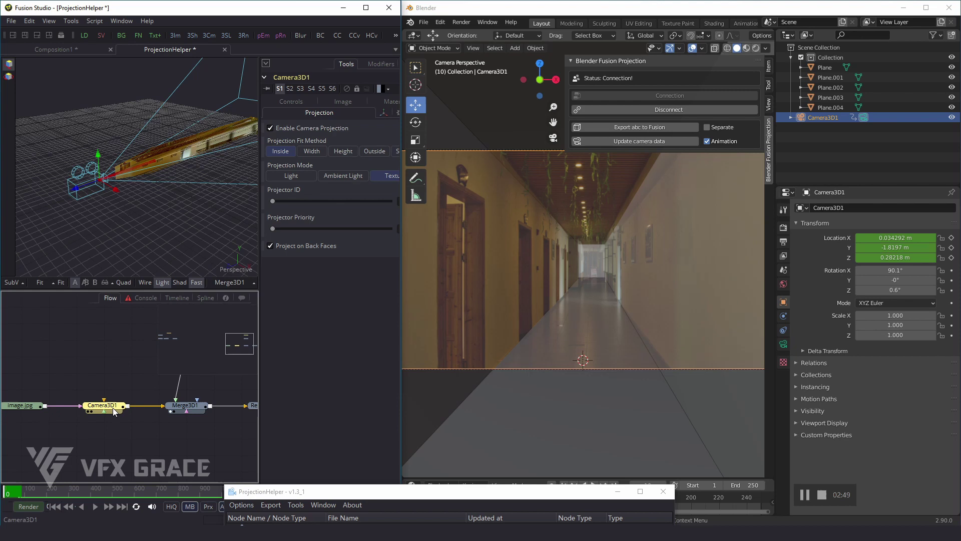
{"action": "left_click", "coordinate": [112, 366]}
{"action": "key", "text": "ctrl+v"}
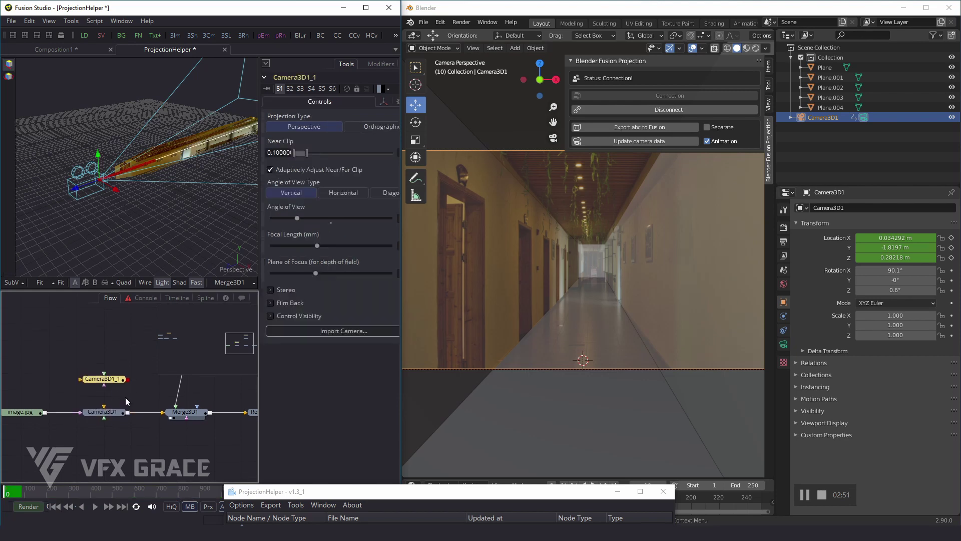
{"action": "left_click", "coordinate": [104, 412]}
{"action": "left_click", "coordinate": [385, 113]}
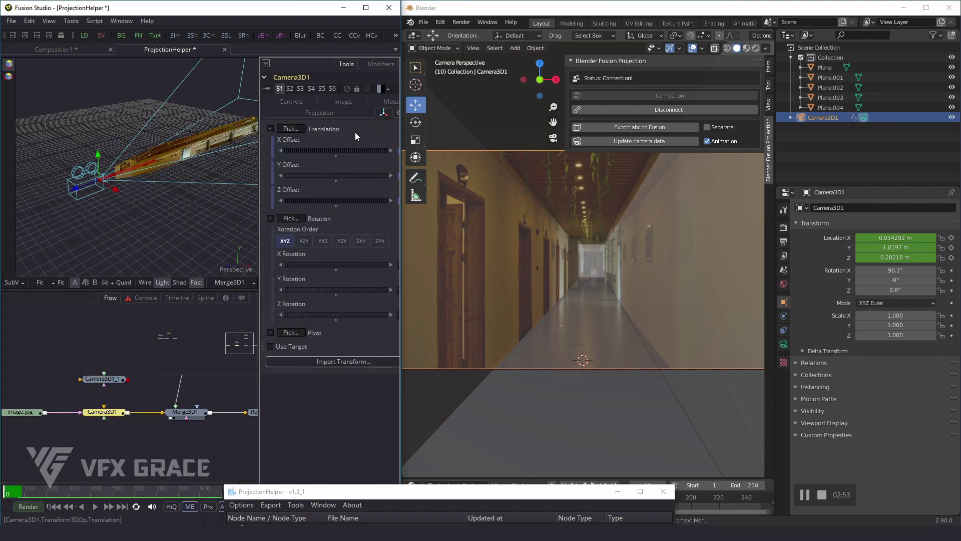
{"action": "right_click", "coordinate": [328, 134]}
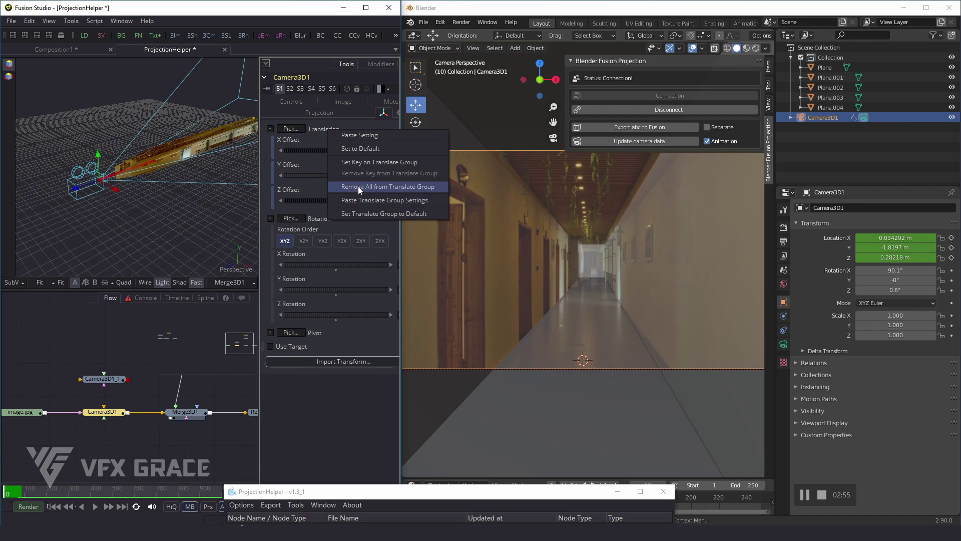
{"action": "left_click", "coordinate": [358, 186]}
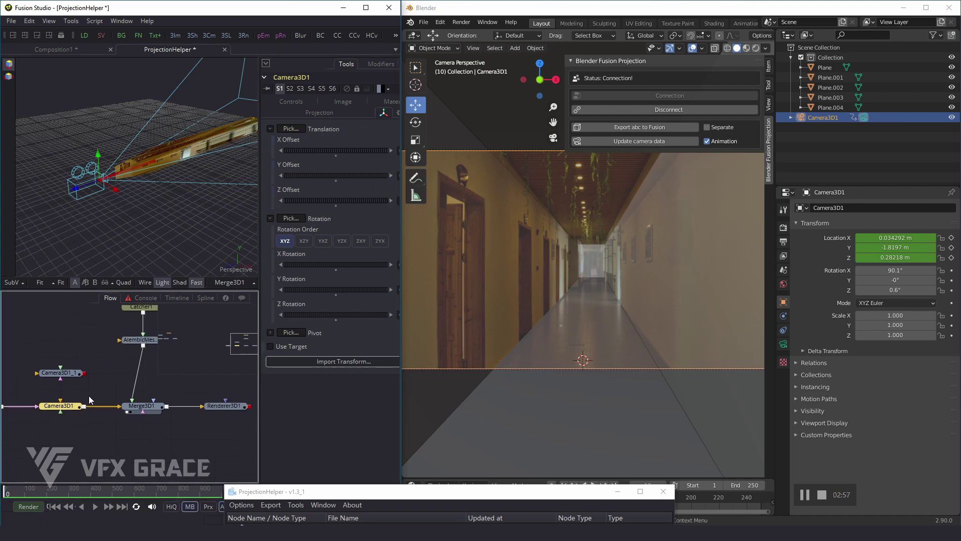
- Connect Camera3D1_1 into Merge3D1 and set it as Renderer3D1's camera
{"action": "left_click_drag", "start_coordinate": [84, 372], "coordinate": [132, 401]}
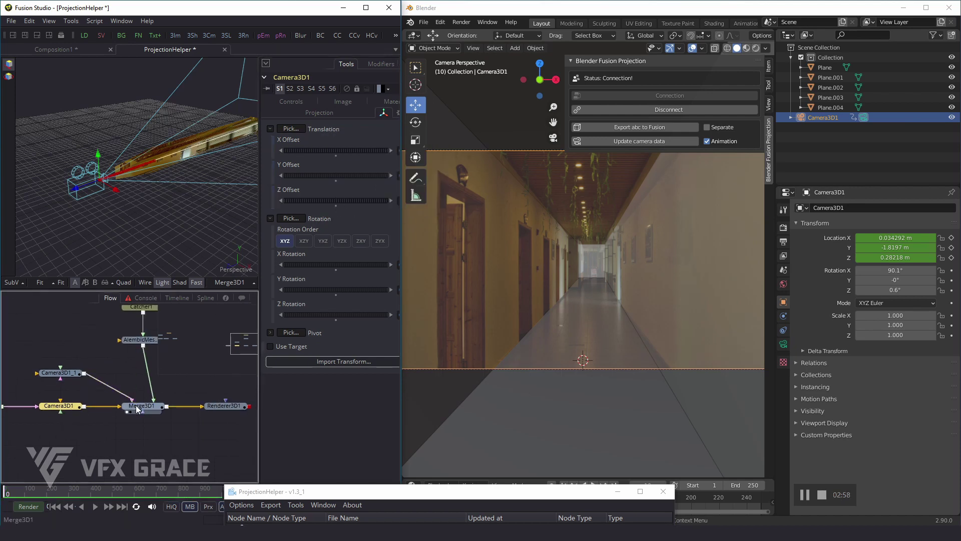
{"action": "left_click", "coordinate": [76, 379]}
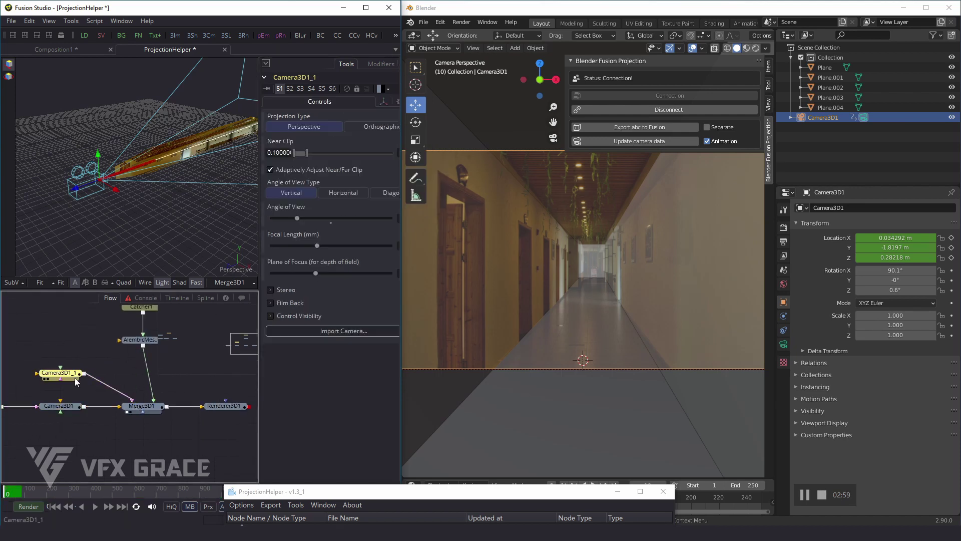
{"action": "left_click", "coordinate": [226, 407]}
{"action": "left_click", "coordinate": [349, 163]}
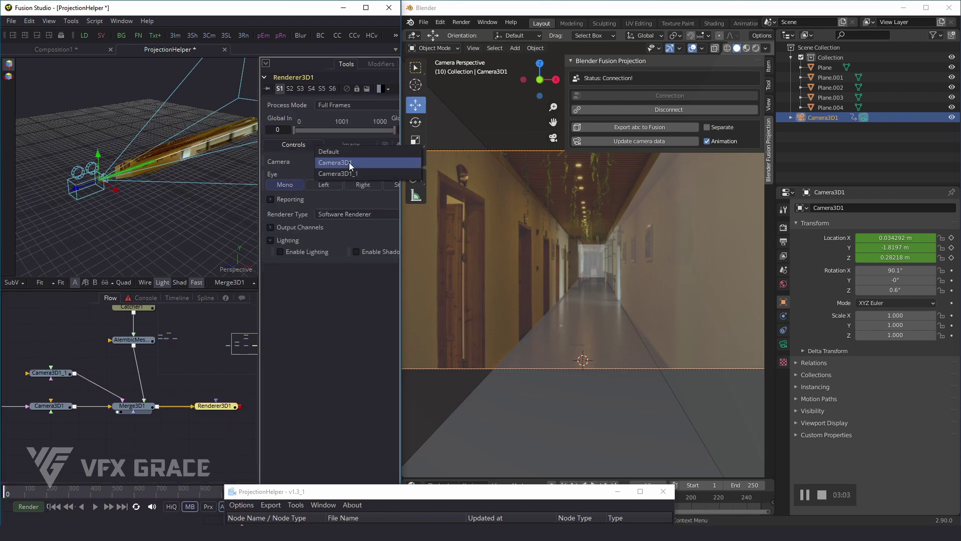
{"action": "left_click", "coordinate": [341, 173]}
{"action": "left_click_drag", "start_coordinate": [403, 99], "coordinate": [676, 100]}
- Preview Renderer3D1's animation, return to frame 0, then view the image.jpg Loader
{"action": "left_click_drag", "start_coordinate": [218, 406], "coordinate": [270, 223]}
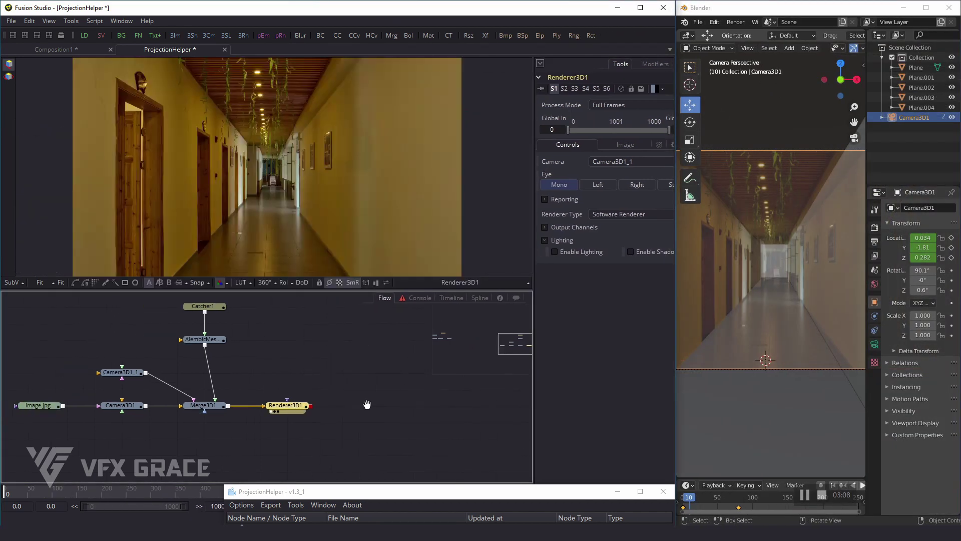
{"action": "left_click_drag", "start_coordinate": [368, 406], "coordinate": [381, 397]}
{"action": "key", "text": "space"}
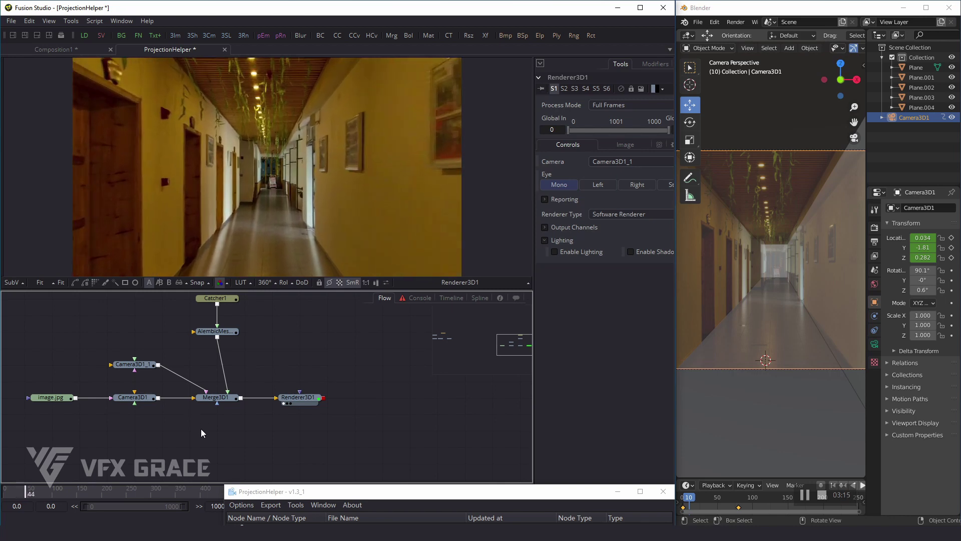
{"action": "left_click", "coordinate": [4, 492]}
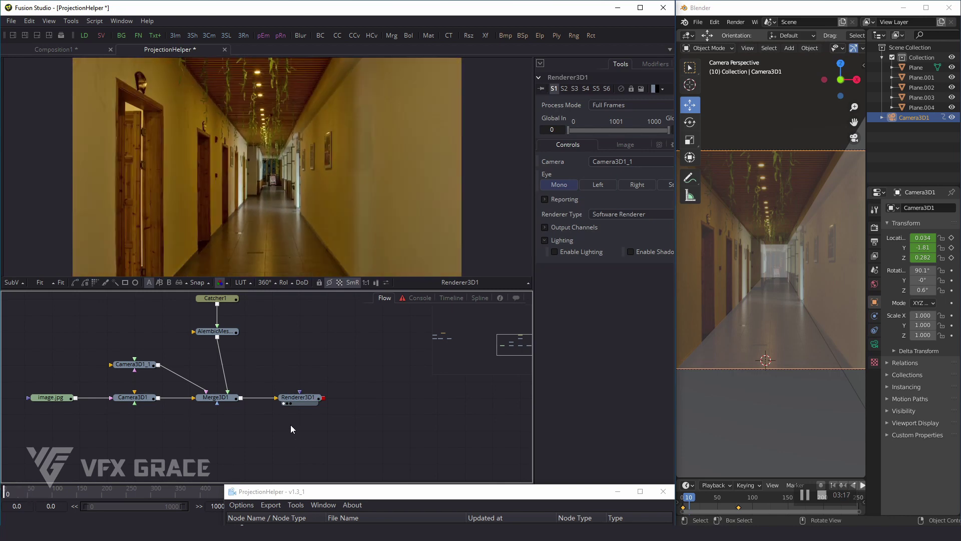
{"action": "scroll", "coordinate": [59, 397], "scroll_direction": "up", "scroll_amount": 2}
{"action": "left_click_drag", "start_coordinate": [46, 397], "coordinate": [229, 209]}
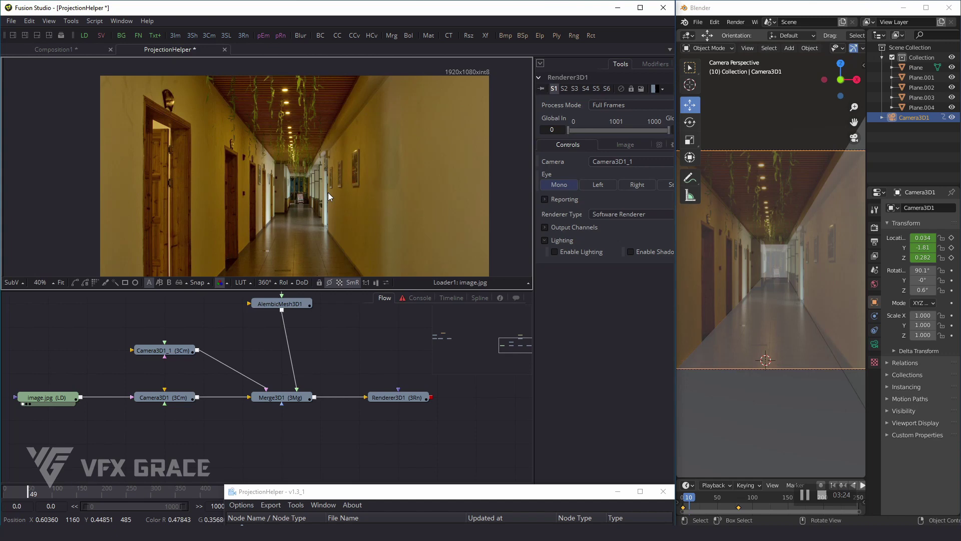
{"action": "scroll", "coordinate": [323, 226], "scroll_direction": "up", "scroll_amount": 1}
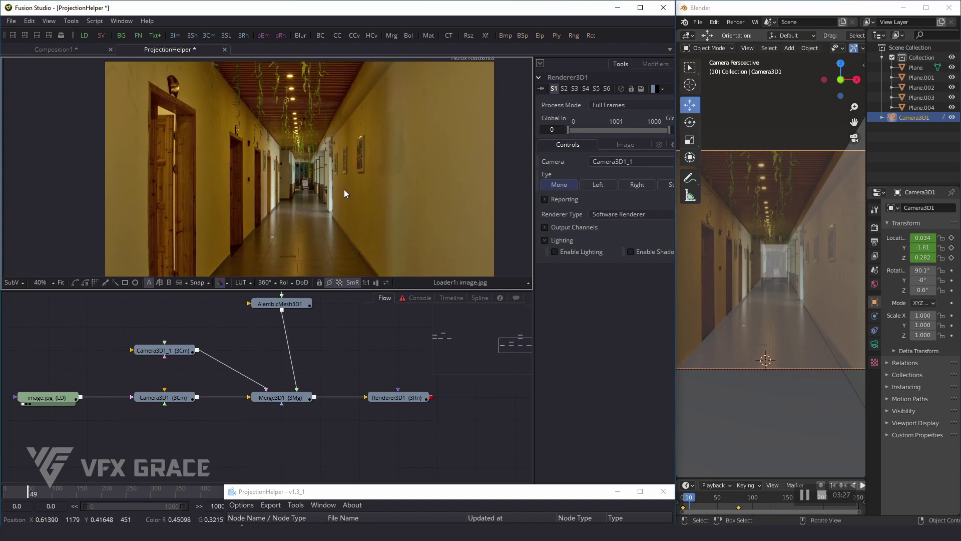
{"action": "scroll", "coordinate": [377, 159], "scroll_direction": "up", "scroll_amount": 1}
{"action": "scroll", "coordinate": [372, 155], "scroll_direction": "up", "scroll_amount": 1}
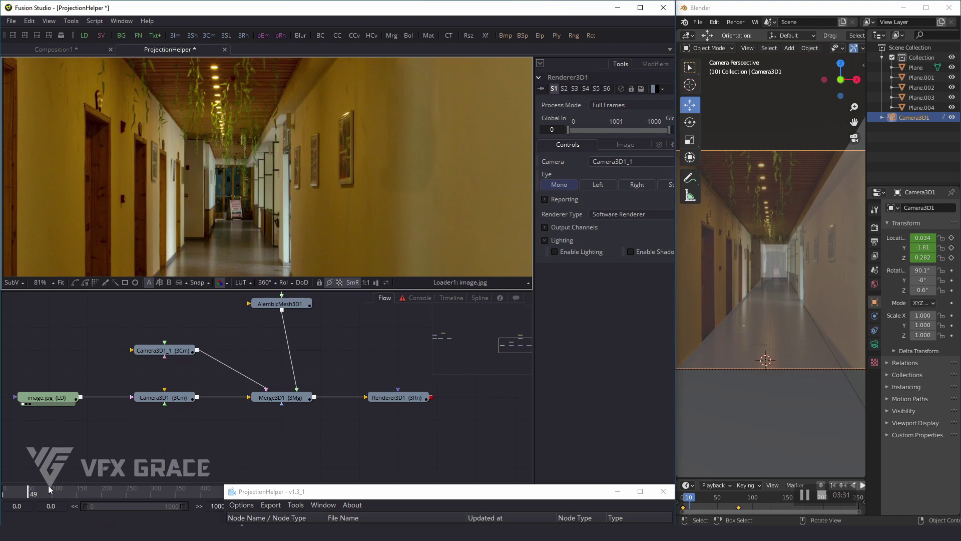
- Refresh ProjectionHelper's node list and connect the helper to Krita
{"action": "left_click", "coordinate": [49, 397]}
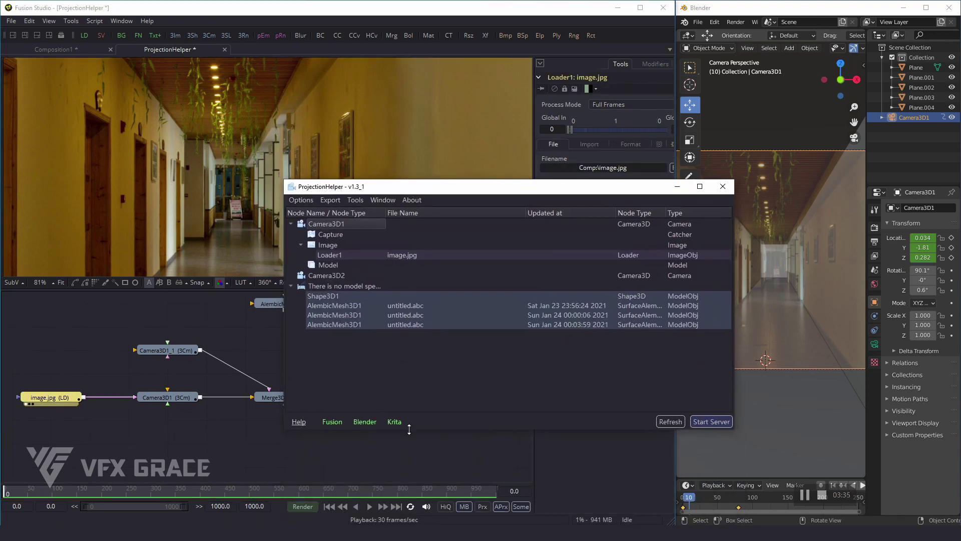
{"action": "left_click", "coordinate": [665, 422]}
{"action": "left_click", "coordinate": [385, 265]}
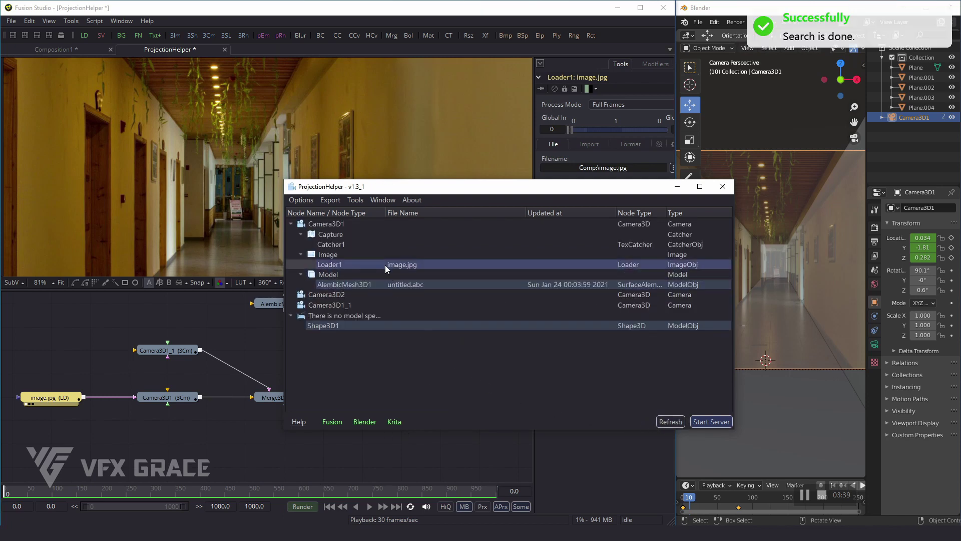
{"action": "left_click", "coordinate": [280, 526]}
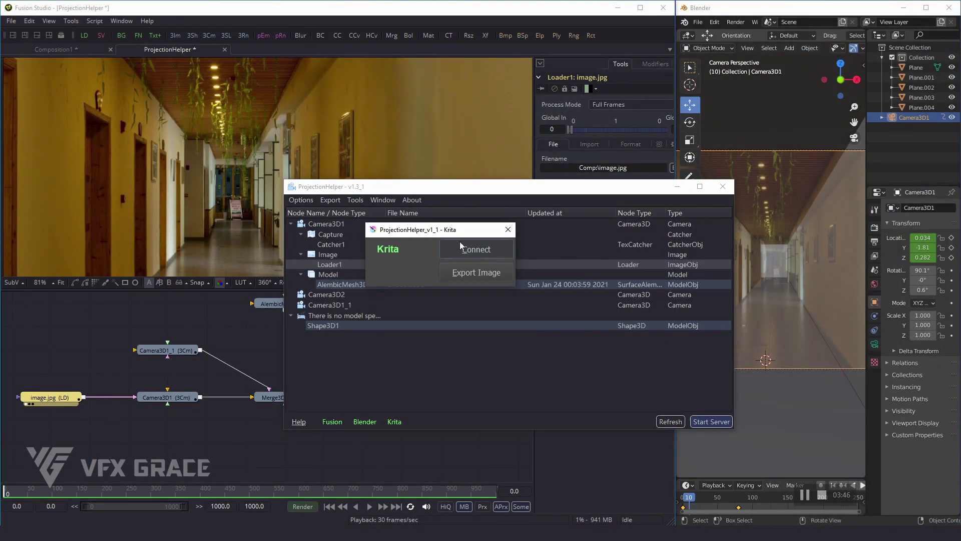
{"action": "left_click_drag", "start_coordinate": [444, 230], "coordinate": [791, 319]}
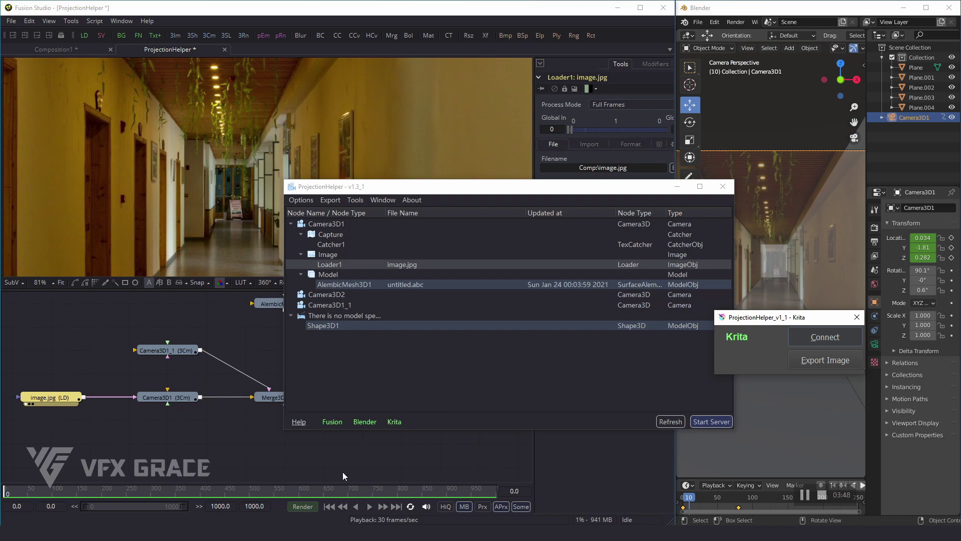
{"action": "left_click", "coordinate": [226, 496]}
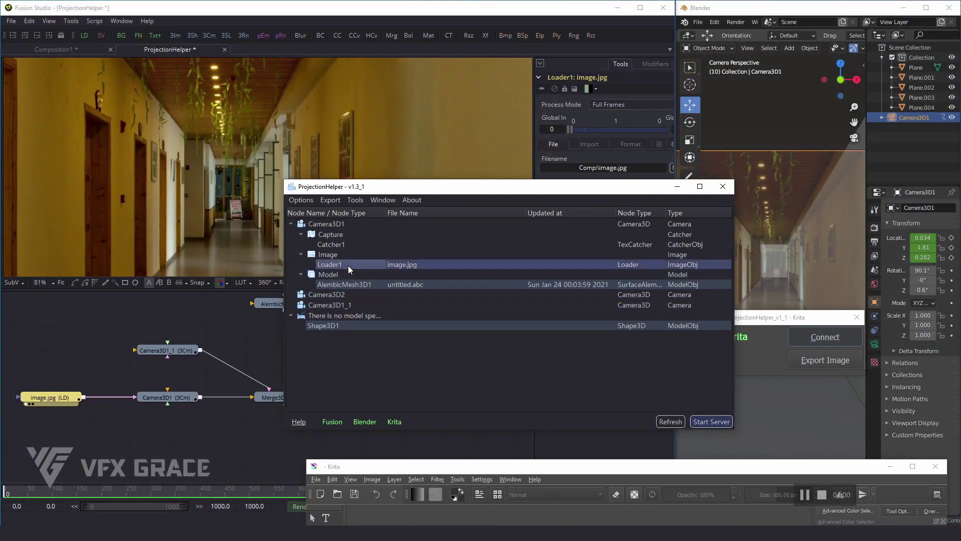
- Send Loader1's hallway image to Krita and enlarge the Krita window
{"action": "right_click", "coordinate": [352, 259]}
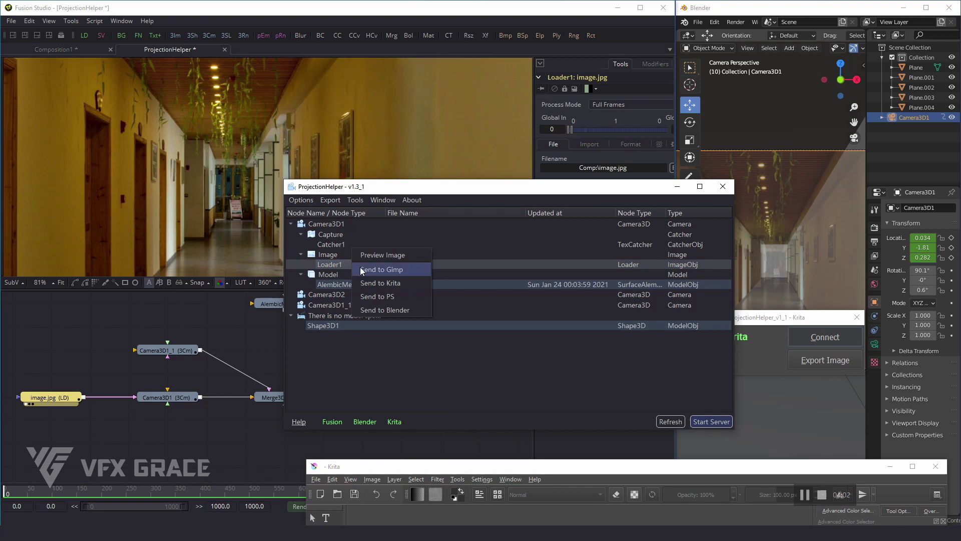
{"action": "left_click", "coordinate": [391, 283]}
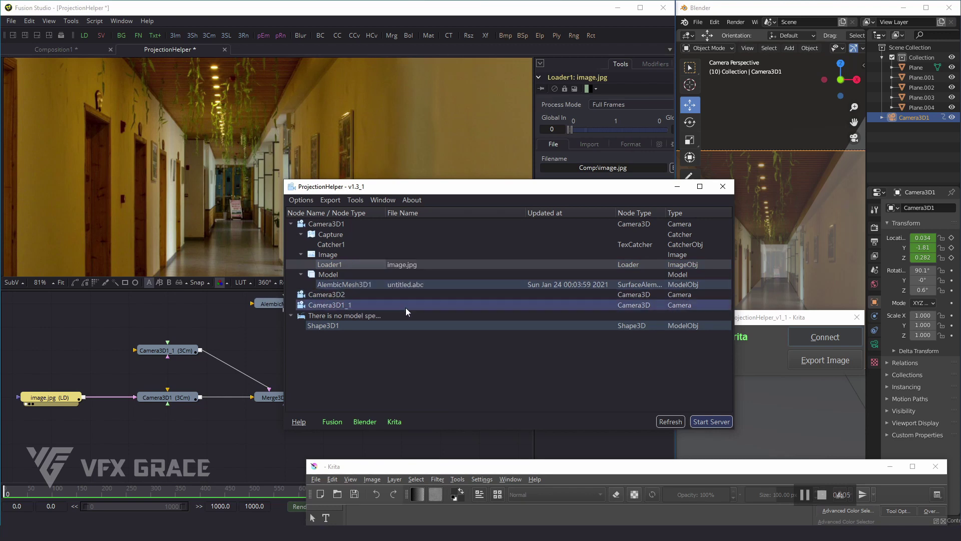
{"action": "left_click_drag", "start_coordinate": [486, 466], "coordinate": [301, 4]}
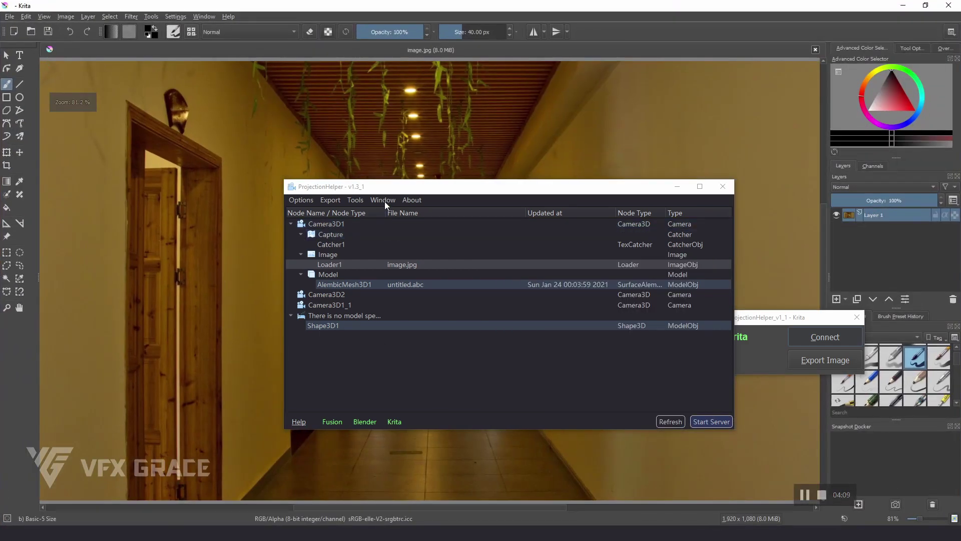
- Patch out the framed picture on the right corridor wall with Krita's Smart Patch tool
{"action": "mouse_move", "coordinate": [386, 194]}
{"action": "left_mouse_down"}
{"action": "mouse_move", "coordinate": [784, 269]}
{"action": "mouse_move", "coordinate": [840, 422]}
{"action": "mouse_move", "coordinate": [791, 465]}
{"action": "left_mouse_up"}
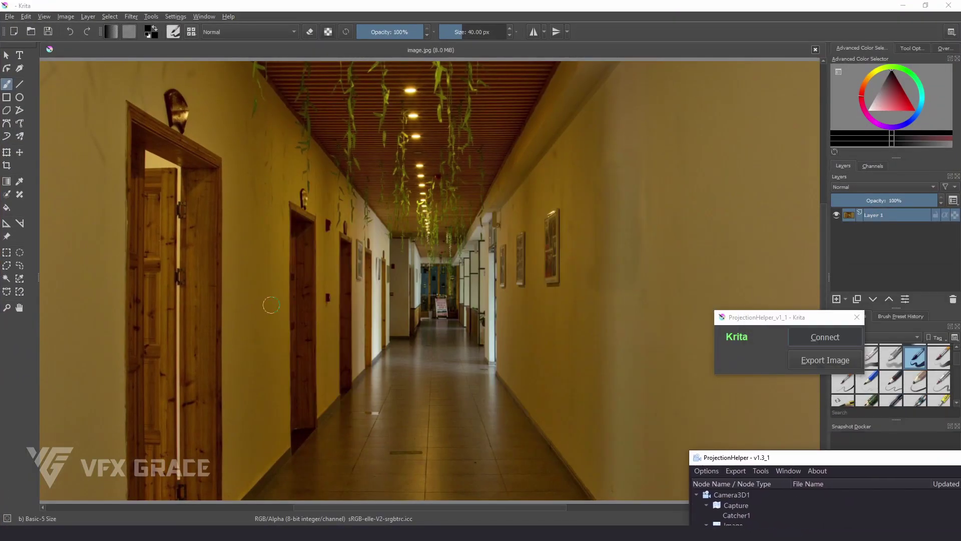
{"action": "left_click_drag", "start_coordinate": [271, 306], "coordinate": [323, 275]}
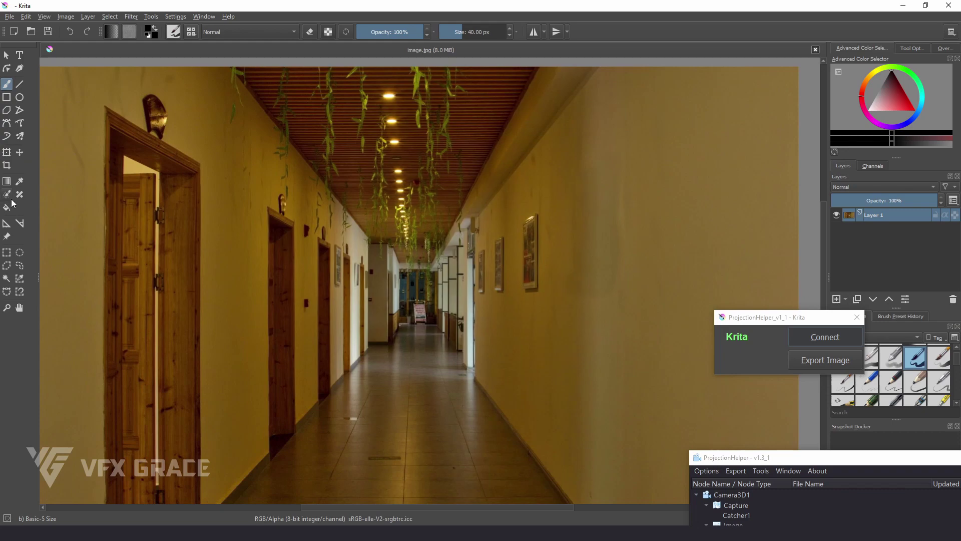
{"action": "scroll", "coordinate": [539, 269], "scroll_direction": "up", "scroll_amount": 2}
{"action": "scroll", "coordinate": [540, 269], "scroll_direction": "up", "scroll_amount": 2}
{"action": "mouse_move", "coordinate": [556, 162]}
{"action": "left_mouse_down"}
{"action": "mouse_move", "coordinate": [541, 361]}
{"action": "mouse_move", "coordinate": [601, 226]}
{"action": "left_mouse_up"}
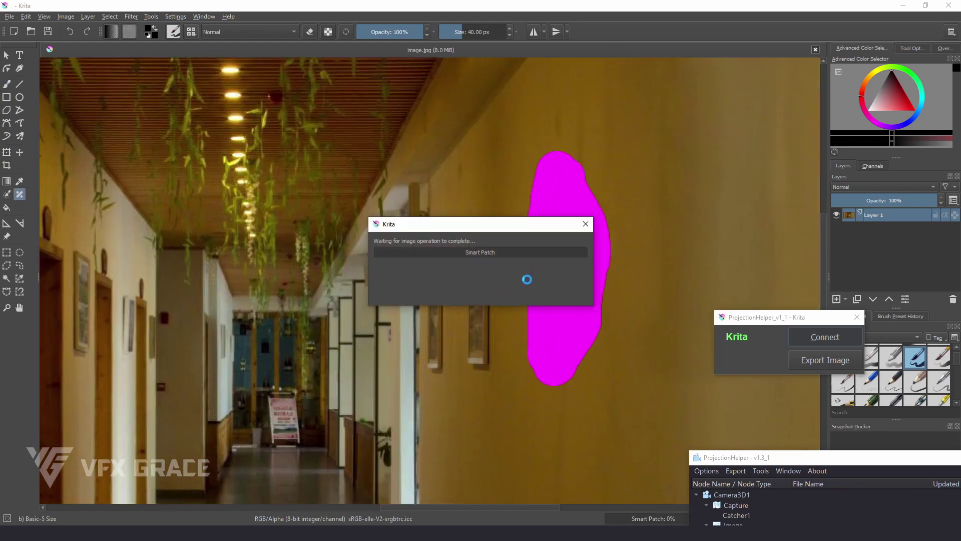
{"action": "scroll", "coordinate": [521, 269], "scroll_direction": "down", "scroll_amount": 3}
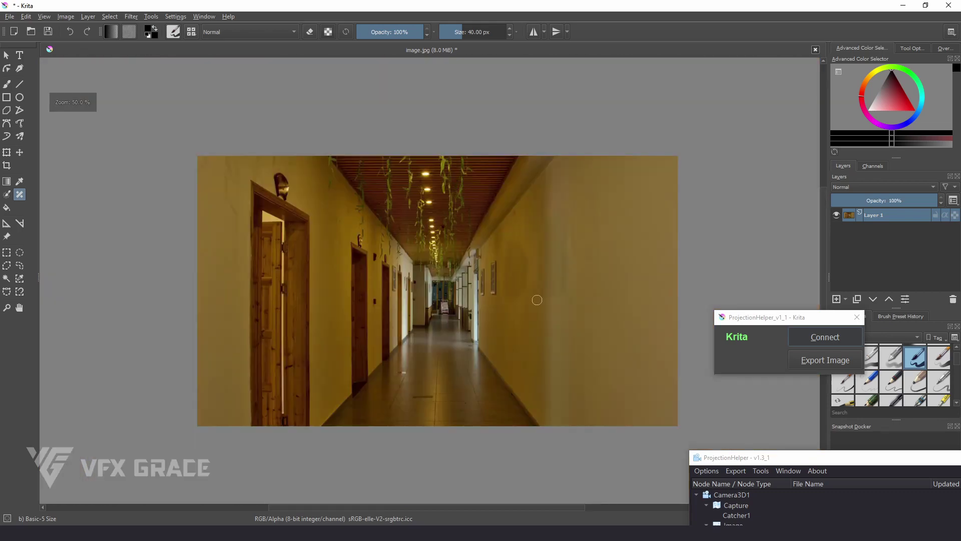
{"action": "scroll", "coordinate": [517, 287], "scroll_direction": "up", "scroll_amount": 1}
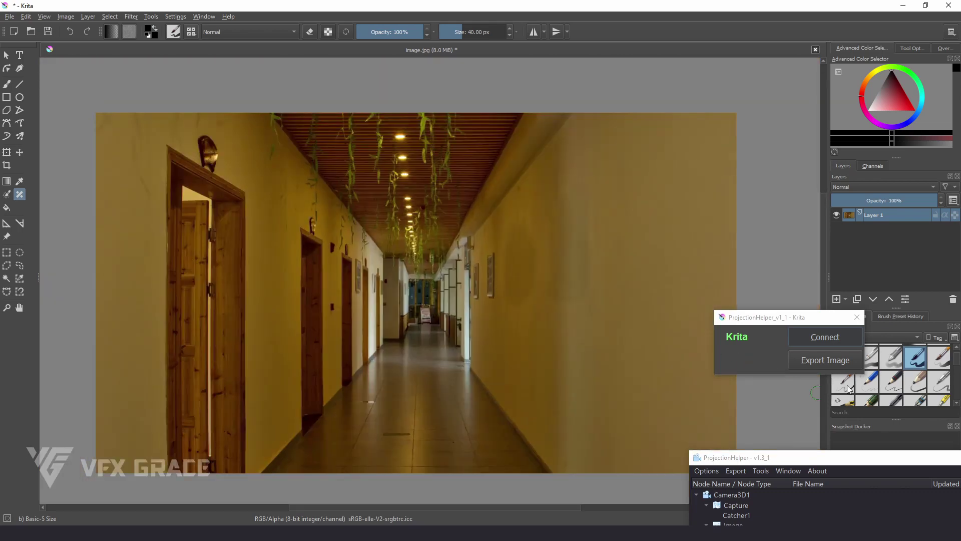
- Export the cleaned photo as JPEG back to Fusion and minimize Krita
{"action": "left_click", "coordinate": [816, 359]}
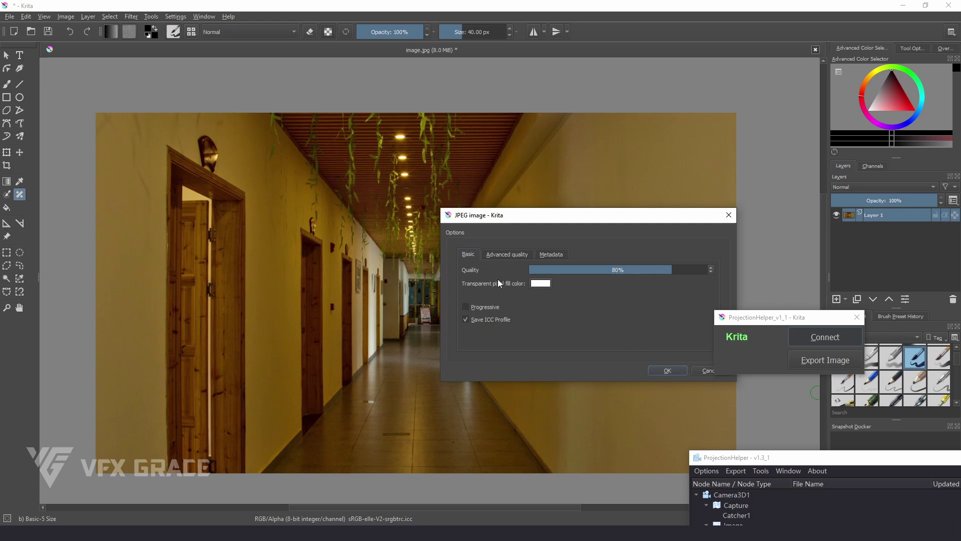
{"action": "left_click", "coordinate": [671, 371]}
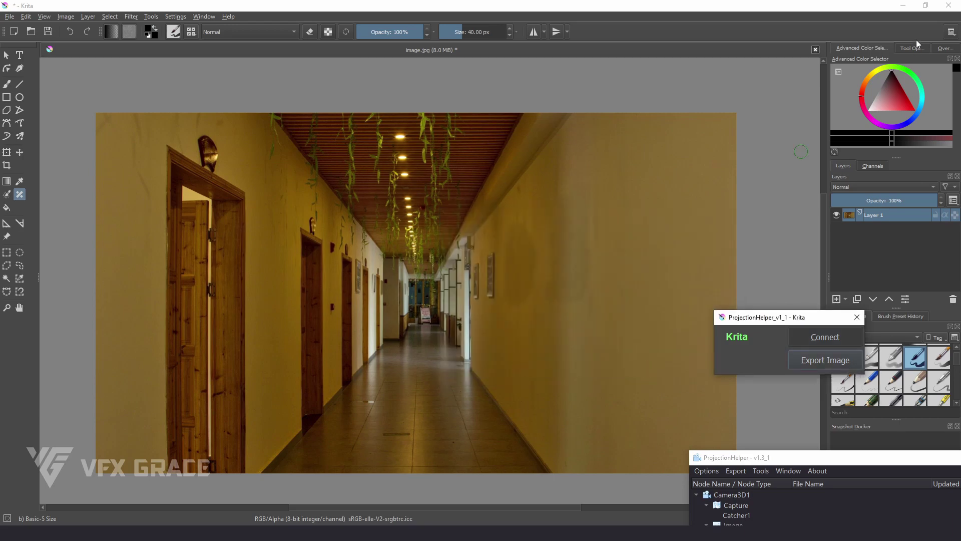
{"action": "left_click", "coordinate": [903, 6]}
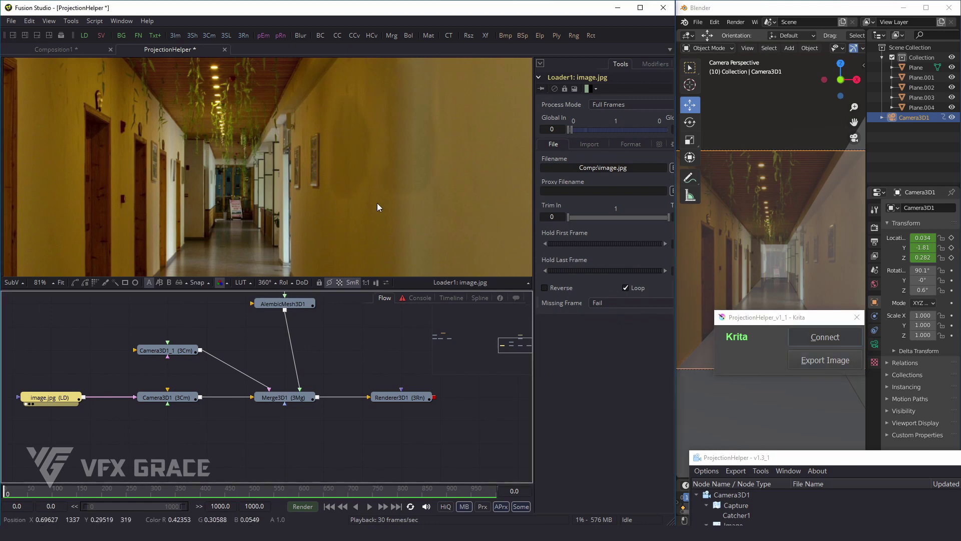
{"action": "scroll", "coordinate": [350, 183], "scroll_direction": "down", "scroll_amount": 2}
{"action": "scroll", "coordinate": [365, 167], "scroll_direction": "up", "scroll_amount": 1}
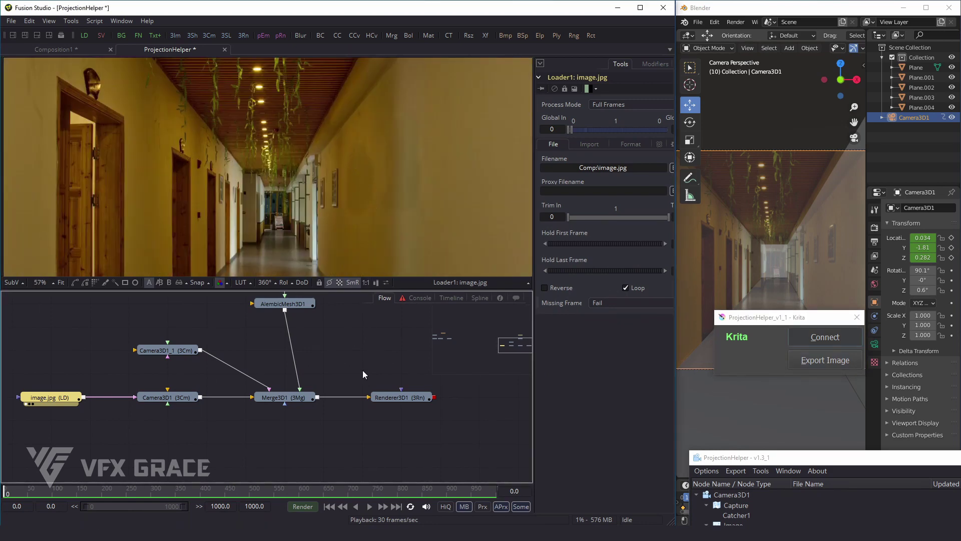
- Play back Renderer3D1's animated render of the retouched hallway, then stop at frame 0
{"action": "left_click", "coordinate": [378, 397]}
{"action": "left_click_drag", "start_coordinate": [378, 397], "coordinate": [378, 351]}
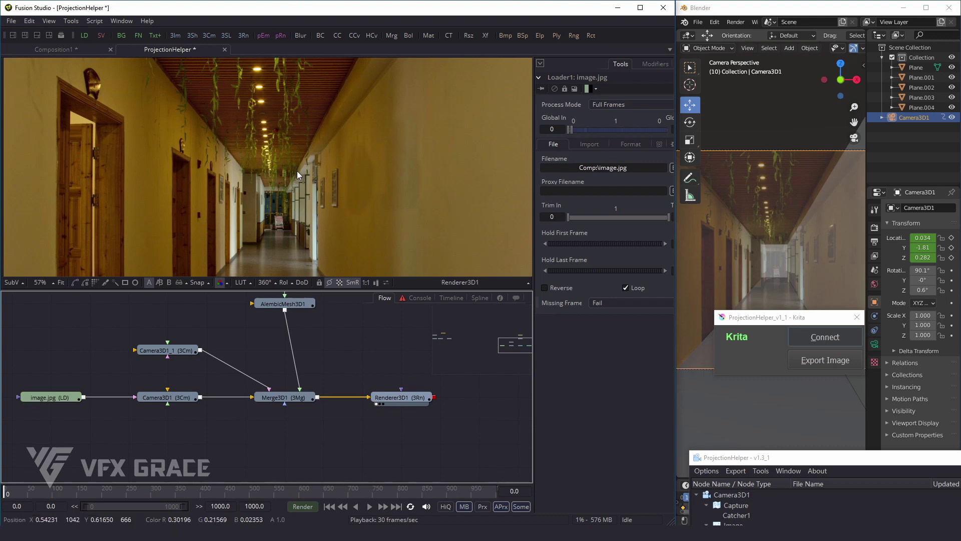
{"action": "key", "text": "space"}
{"action": "left_click_drag", "start_coordinate": [365, 300], "coordinate": [363, 159]}
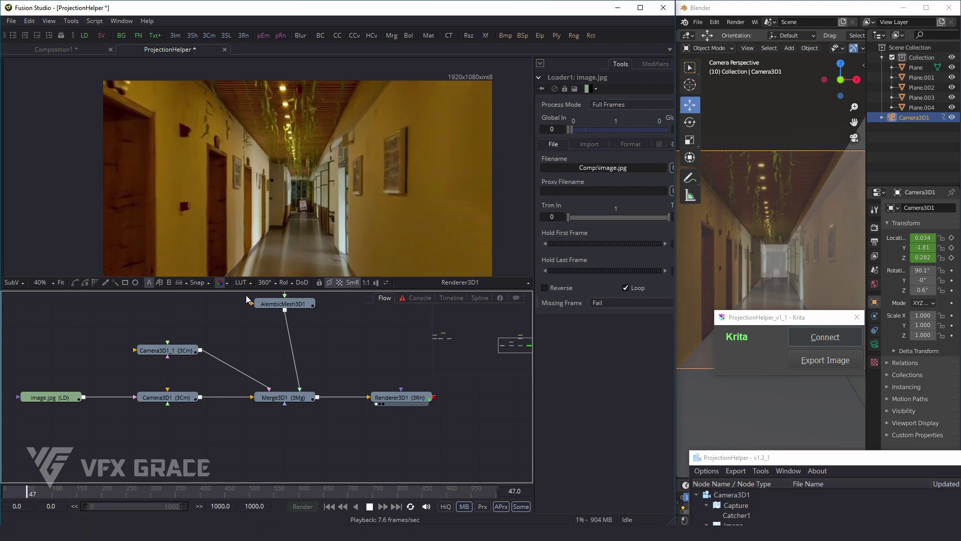
{"action": "key", "text": "space"}
{"action": "left_click", "coordinate": [6, 489]}
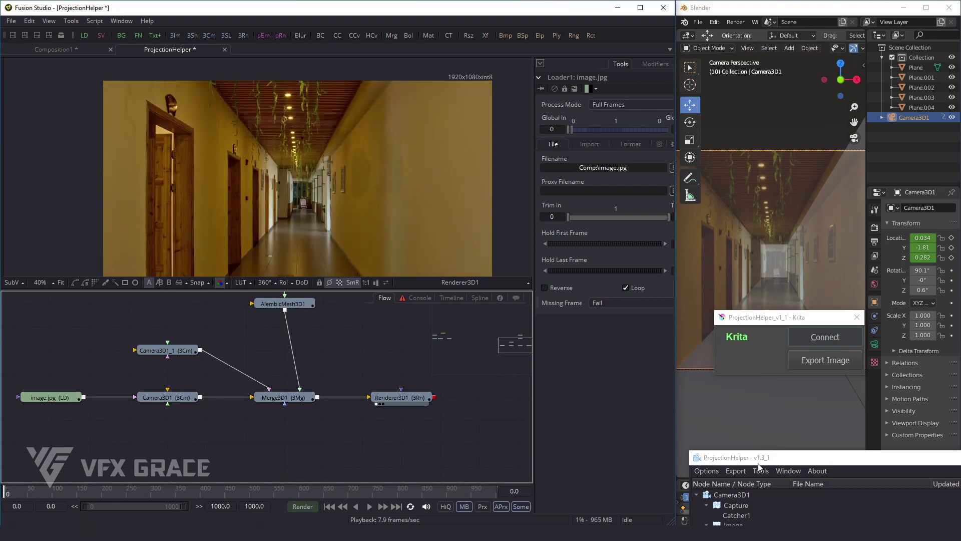